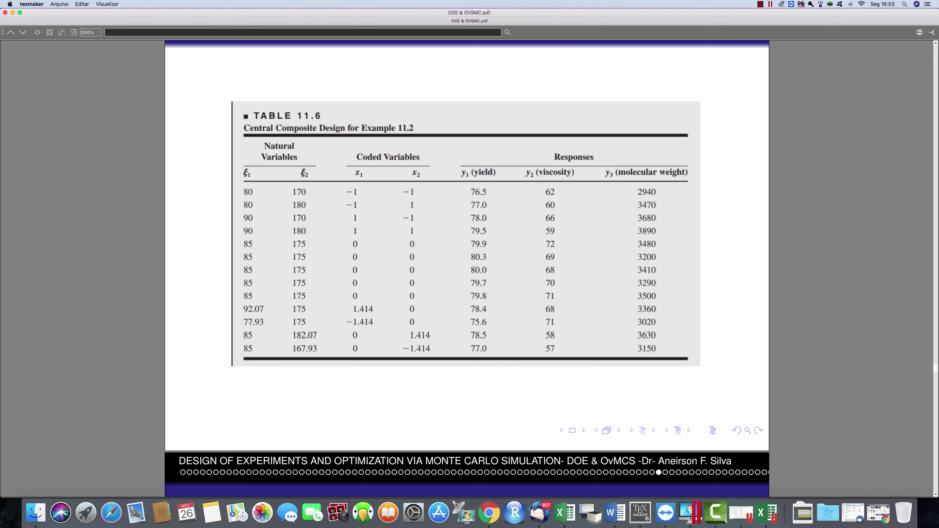
Switch to the Excel workbook and fill the coded term headers x1 through x1x2 (D2:H2) on Planilha1 with yellow
{"action": "key", "text": "super+Tab"}
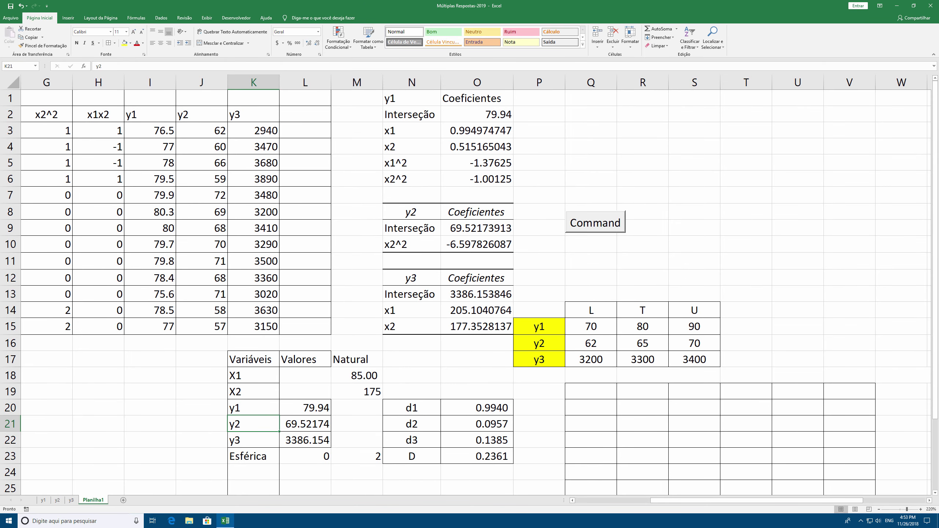
{"action": "left_click", "coordinate": [43, 500]}
{"action": "left_click", "coordinate": [94, 500]}
{"action": "scroll", "coordinate": [230, 370], "scroll_direction": "left", "scroll_amount": 6}
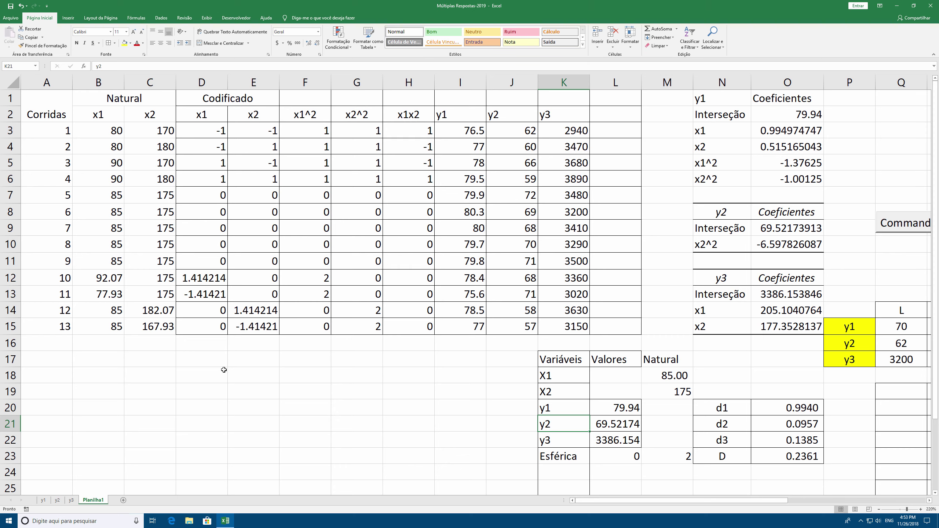
{"action": "left_click_drag", "start_coordinate": [217, 117], "coordinate": [400, 115]}
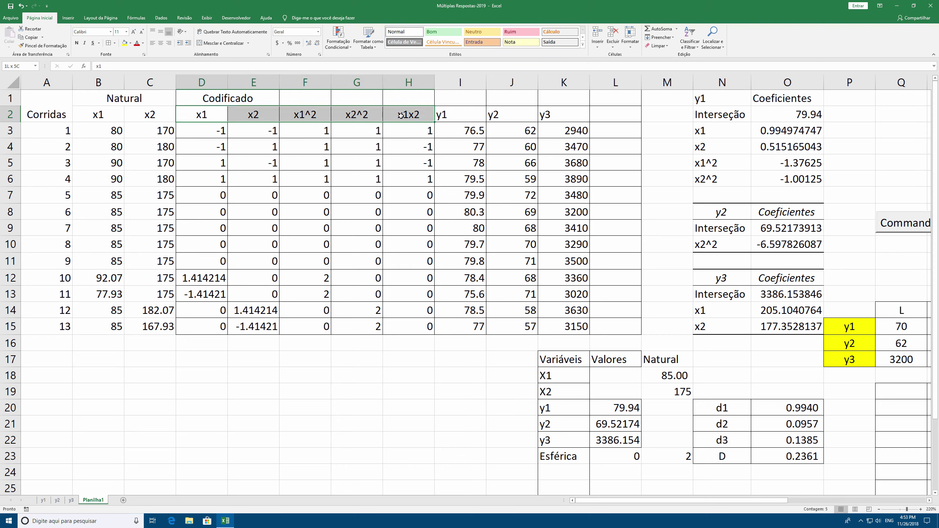
{"action": "left_click", "coordinate": [126, 43]}
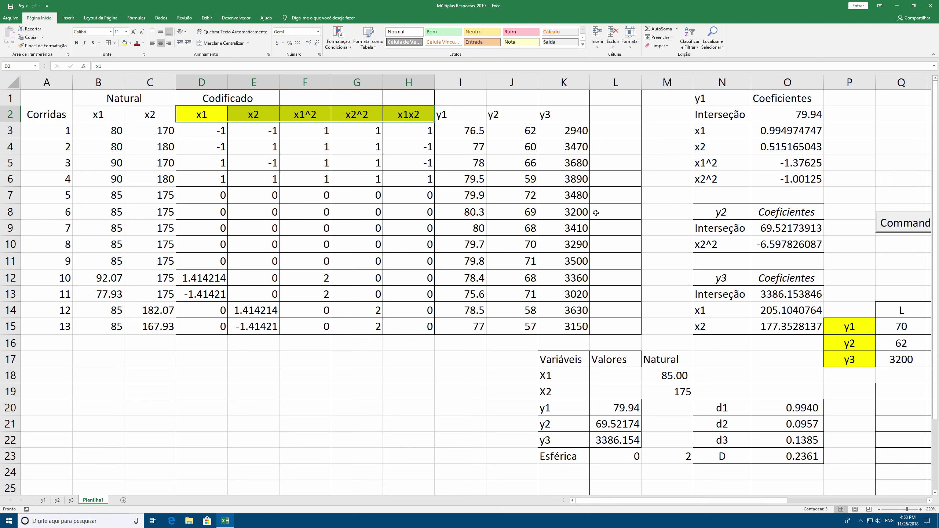
Change the font colour of the x1x2 interaction header in H2 to red
{"action": "left_click", "coordinate": [410, 114]}
{"action": "left_click", "coordinate": [136, 43]}
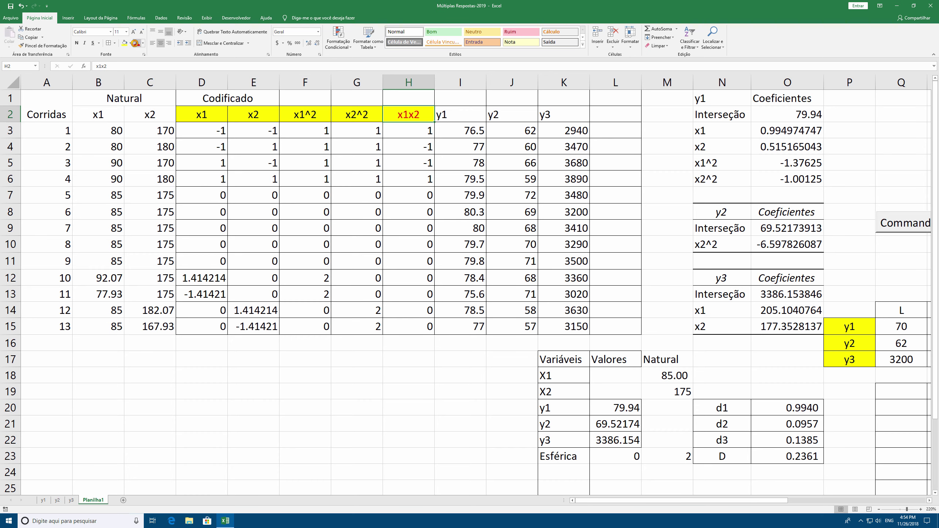
{"action": "left_click", "coordinate": [465, 372]}
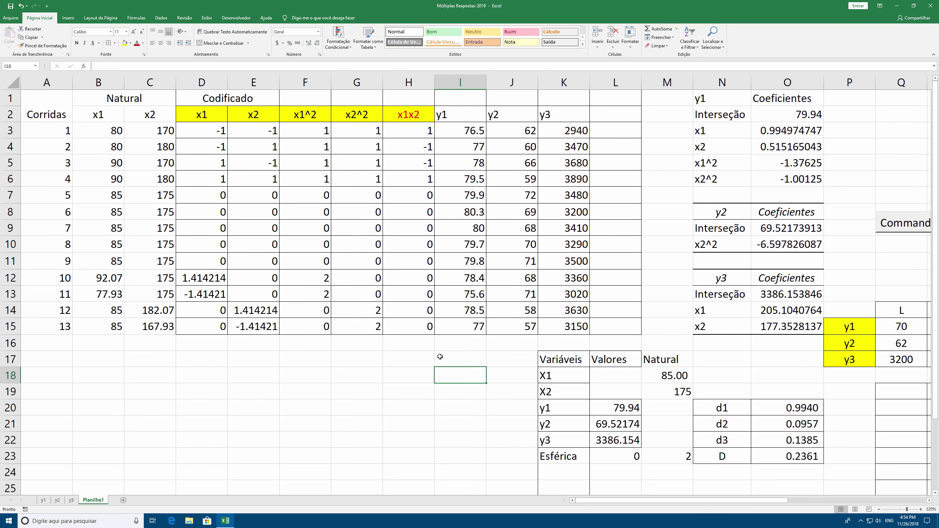
On sheet y1, format the regression p-values in E17:E21 as percentages with three decimal places
{"action": "left_click", "coordinate": [49, 500]}
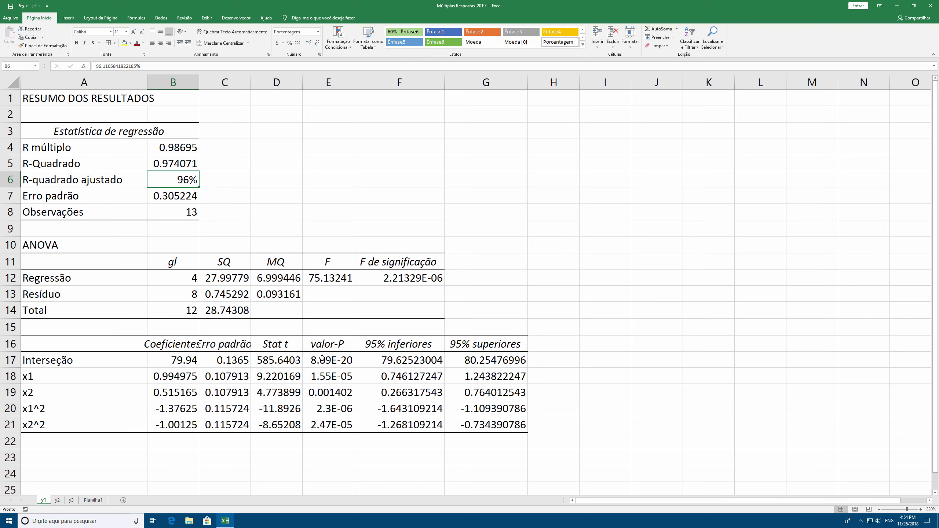
{"action": "left_click_drag", "start_coordinate": [322, 358], "coordinate": [328, 425]}
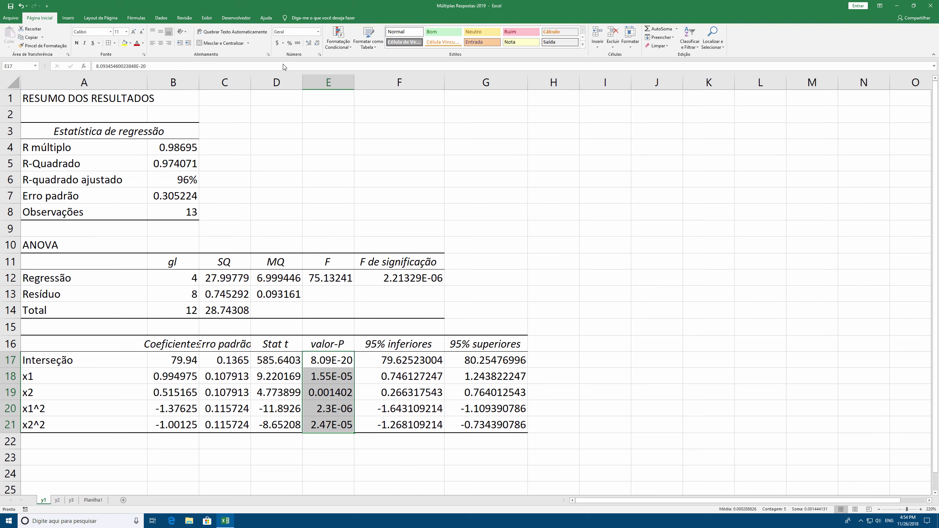
{"action": "left_click", "coordinate": [289, 43]}
{"action": "left_click", "coordinate": [308, 43]}
{"action": "left_click", "coordinate": [309, 43]}
{"action": "left_click", "coordinate": [309, 43]}
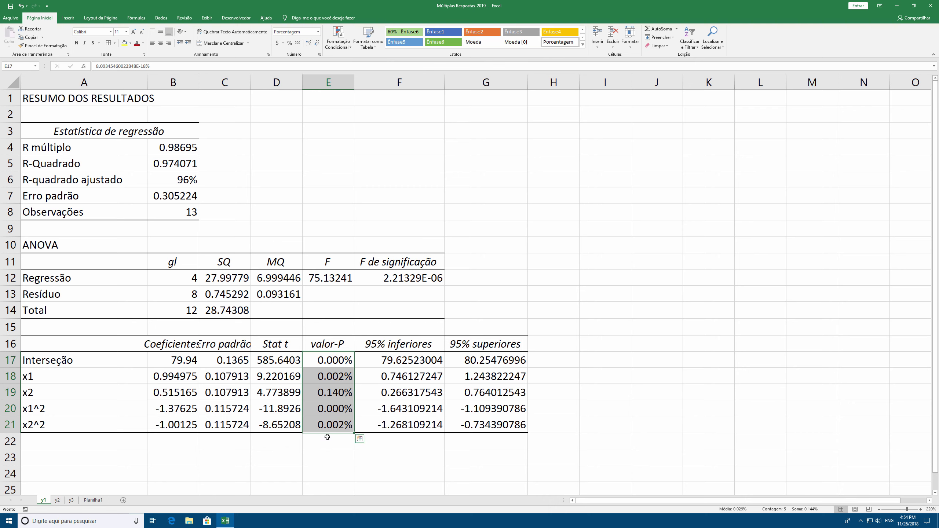
Highlight the adjusted R-squared label and value (A6:B6) on sheet y1 with red text and yellow fill
{"action": "left_click_drag", "start_coordinate": [62, 181], "coordinate": [165, 178]}
{"action": "left_click", "coordinate": [137, 43]}
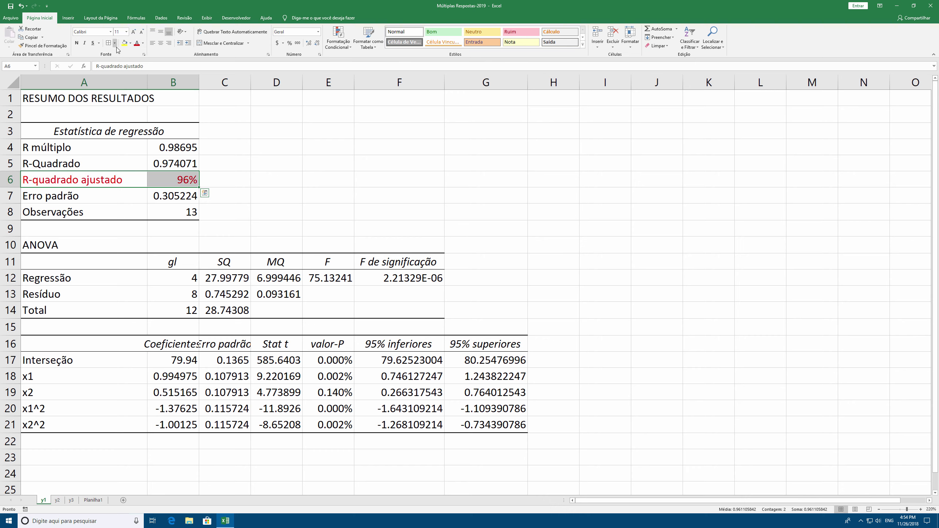
{"action": "left_click", "coordinate": [125, 43]}
{"action": "left_click", "coordinate": [325, 133]}
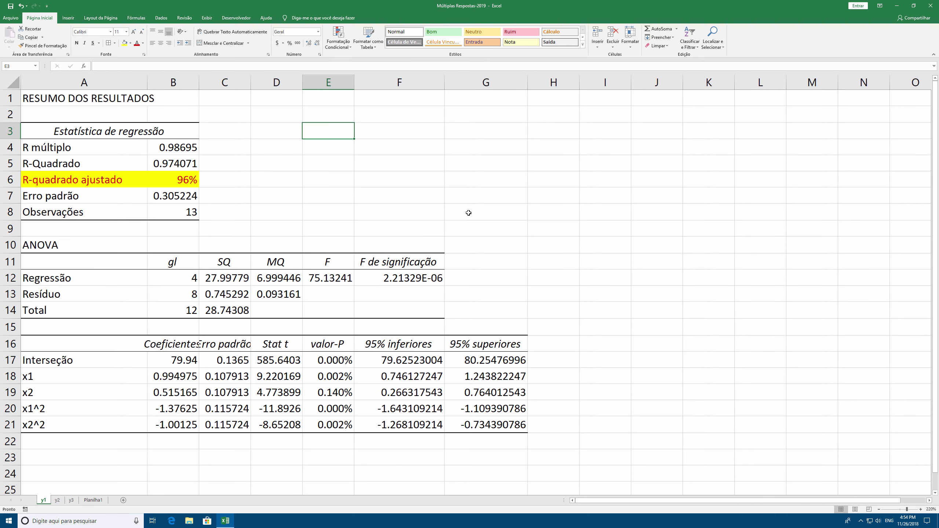
On sheet y2, rename the "Variável X 1" label in A18 to x2^2
{"action": "left_click", "coordinate": [58, 500]}
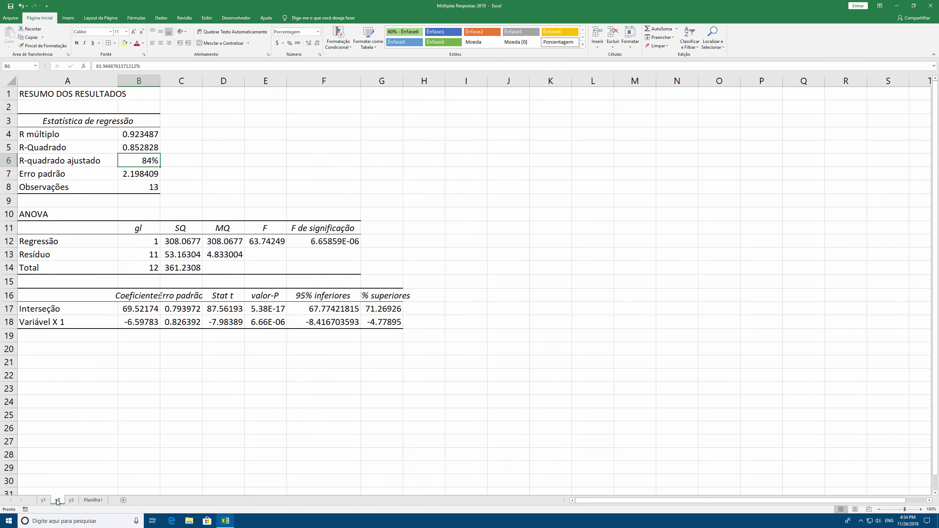
{"action": "left_click", "coordinate": [920, 510]}
{"action": "left_click", "coordinate": [920, 509]}
{"action": "left_click", "coordinate": [920, 509]}
{"action": "left_click", "coordinate": [921, 510]}
{"action": "left_click", "coordinate": [921, 510]}
{"action": "left_click", "coordinate": [920, 510]}
{"action": "left_click", "coordinate": [921, 510]}
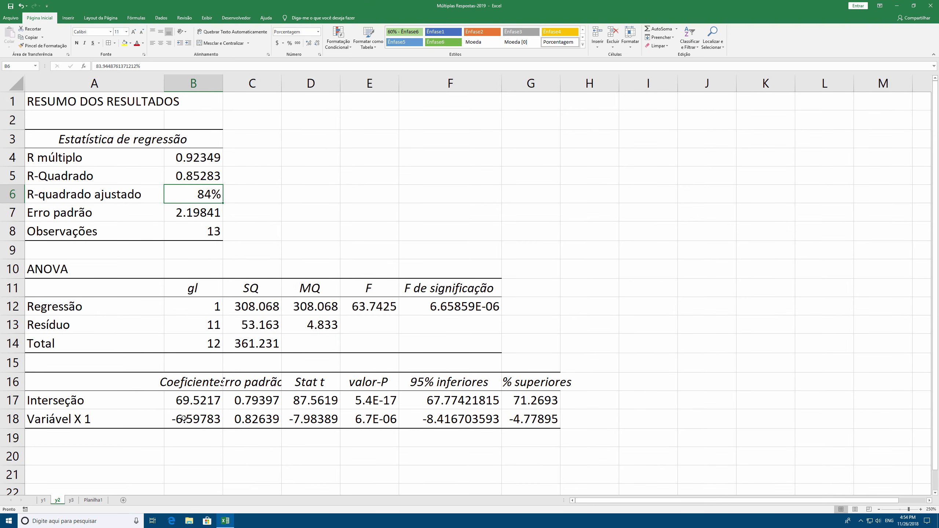
{"action": "left_click", "coordinate": [94, 415]}
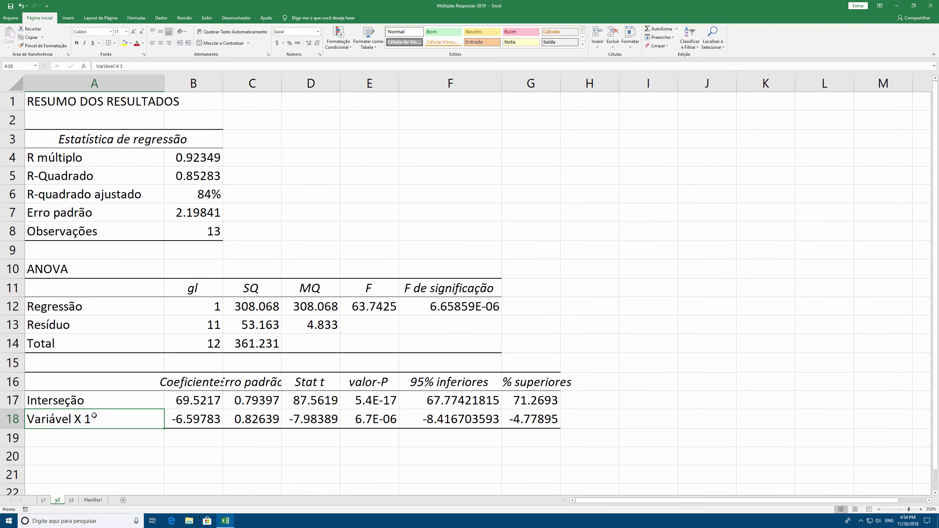
{"action": "type", "text": "x2"}
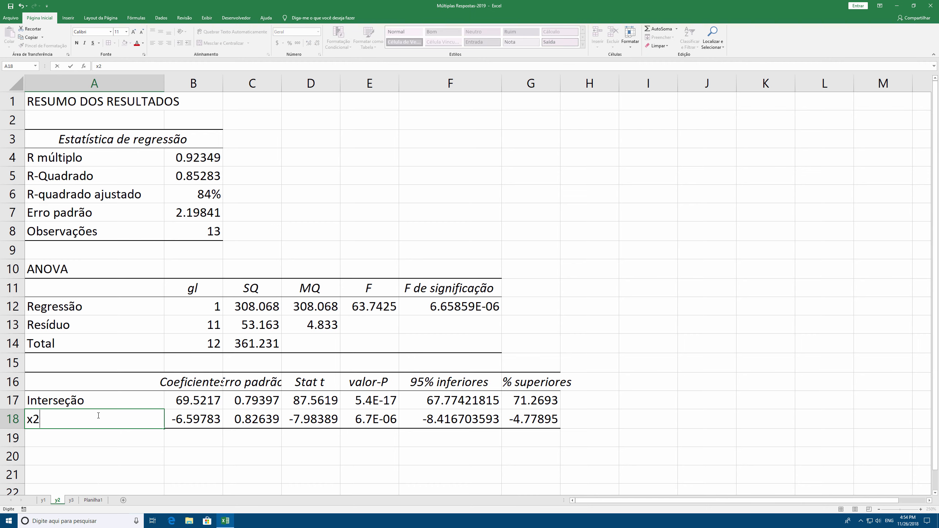
{"action": "type", "text": "^2"}
{"action": "key", "text": "Return"}
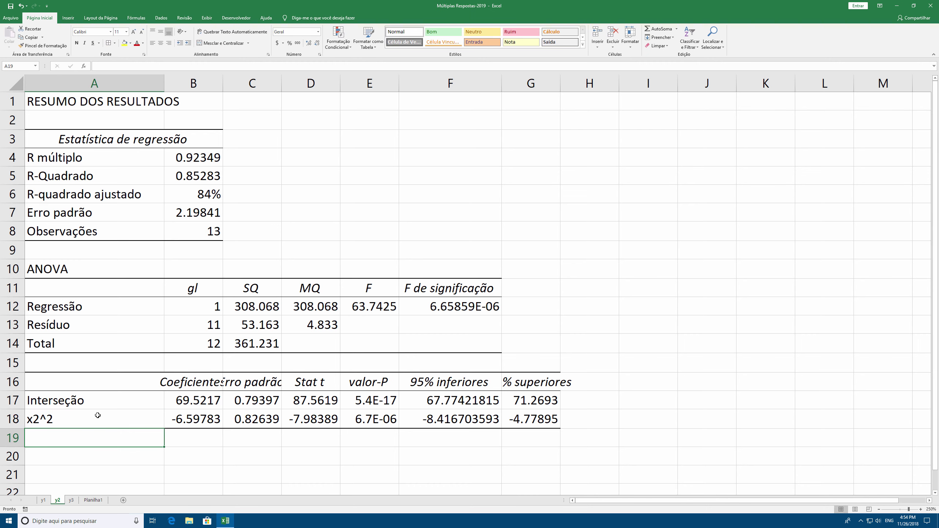
Format the p-values in E17:E18 of the y2 regression as percentages
{"action": "left_click", "coordinate": [188, 403]}
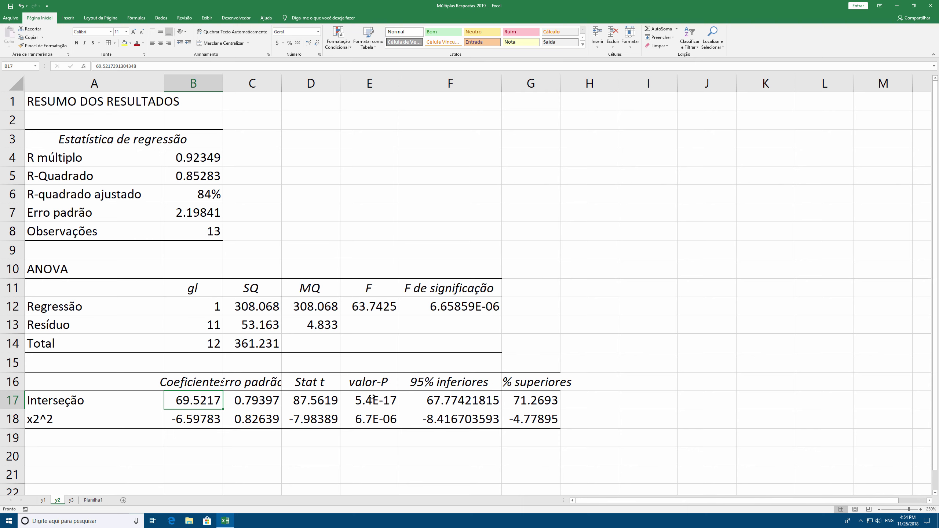
{"action": "left_click_drag", "start_coordinate": [372, 396], "coordinate": [373, 419]}
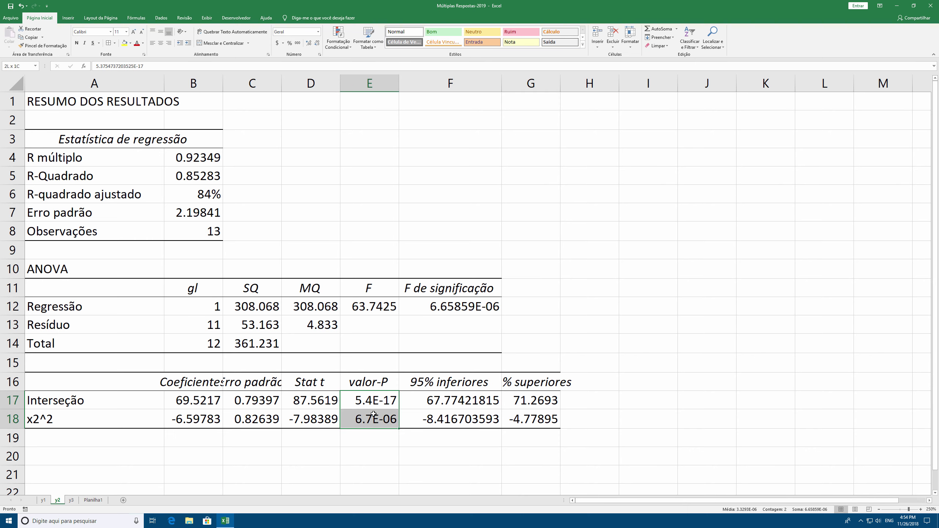
{"action": "left_click", "coordinate": [289, 44]}
Highlight the adjusted R-squared label and value (A6:B6) on sheet y2 with red text and yellow fill
{"action": "left_click", "coordinate": [192, 194]}
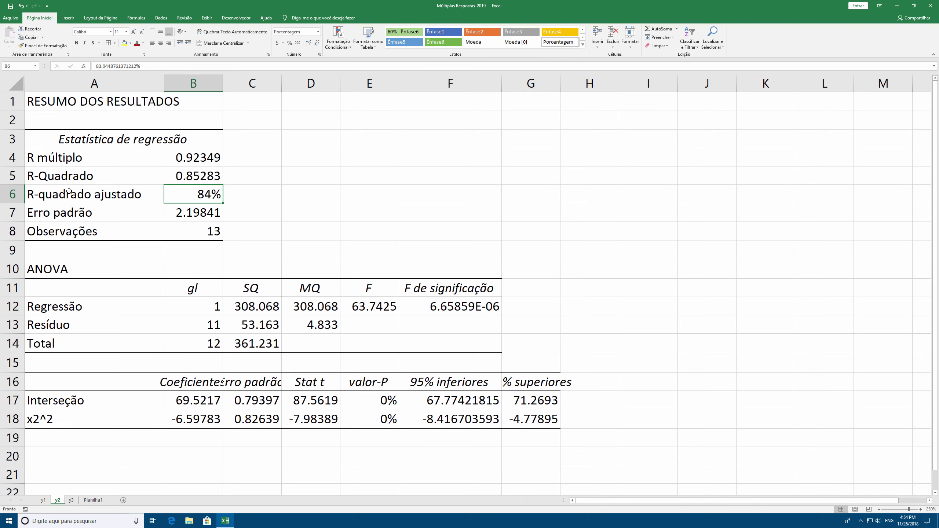
{"action": "left_click_drag", "start_coordinate": [69, 192], "coordinate": [174, 194]}
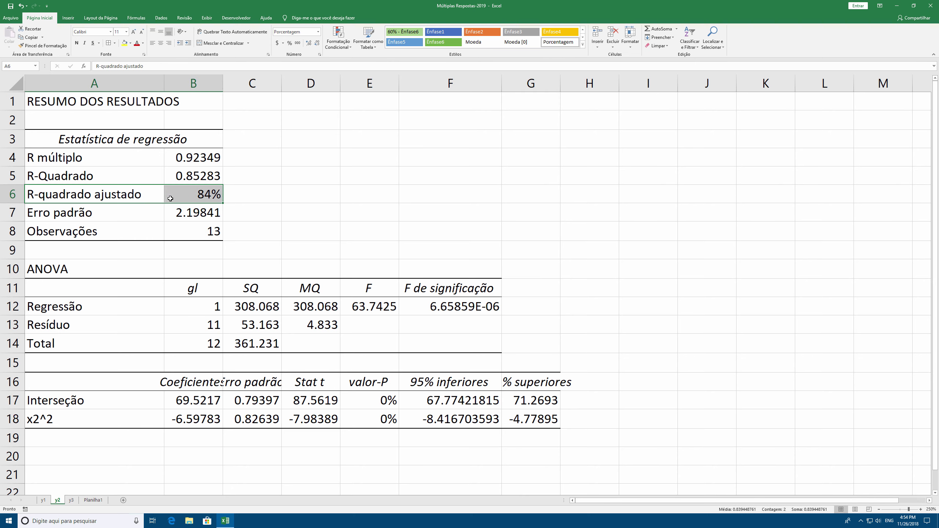
{"action": "left_click", "coordinate": [136, 43]}
{"action": "left_click", "coordinate": [124, 43]}
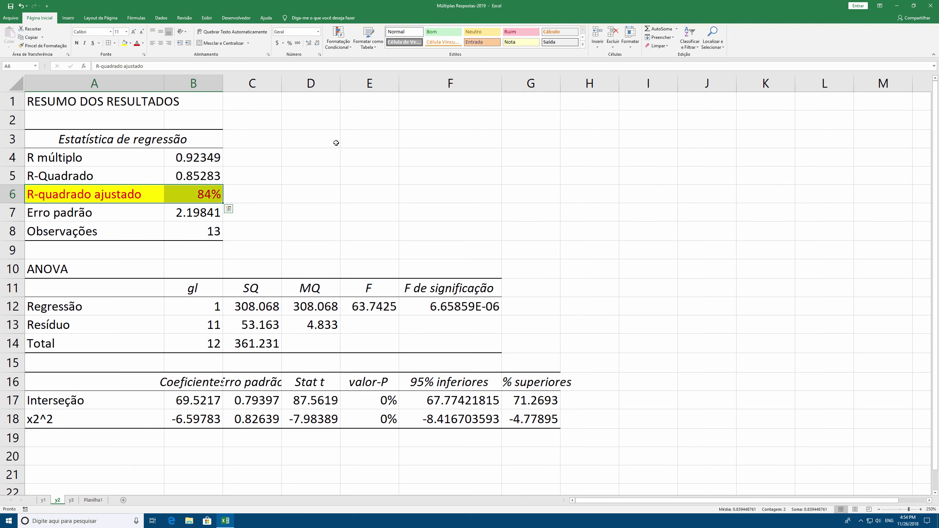
{"action": "left_click", "coordinate": [356, 151]}
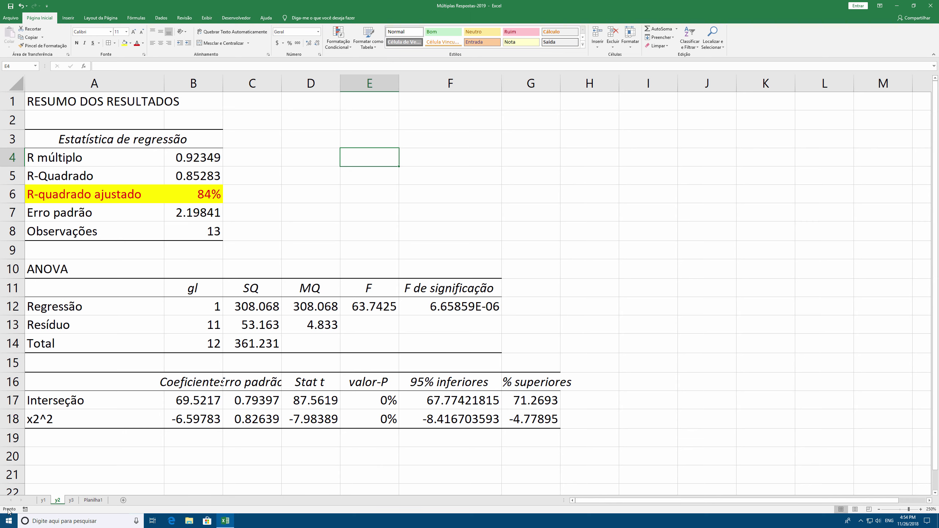
On sheet y3, give the adjusted R-squared label and value (A6:B6) red text and yellow fill
{"action": "left_click", "coordinate": [71, 500]}
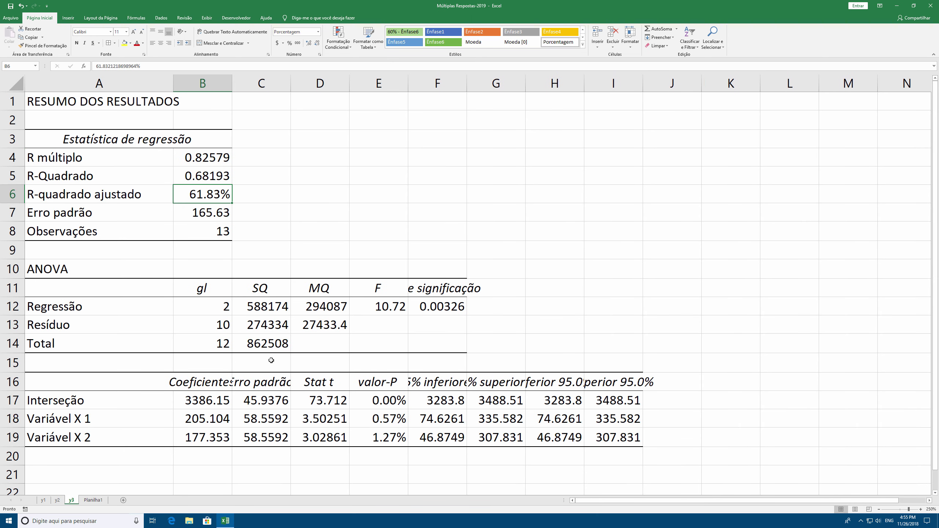
{"action": "left_click_drag", "start_coordinate": [111, 195], "coordinate": [185, 194]}
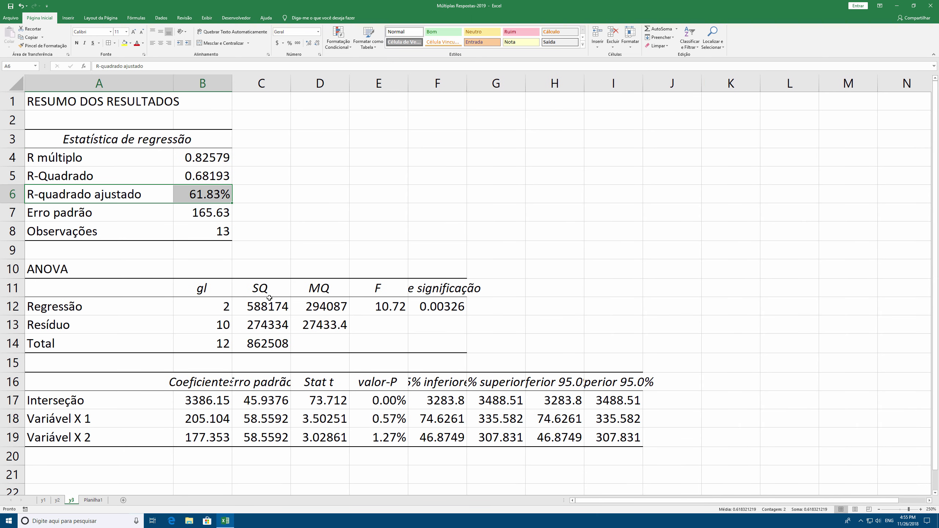
{"action": "left_click", "coordinate": [136, 46]}
{"action": "left_click", "coordinate": [124, 43]}
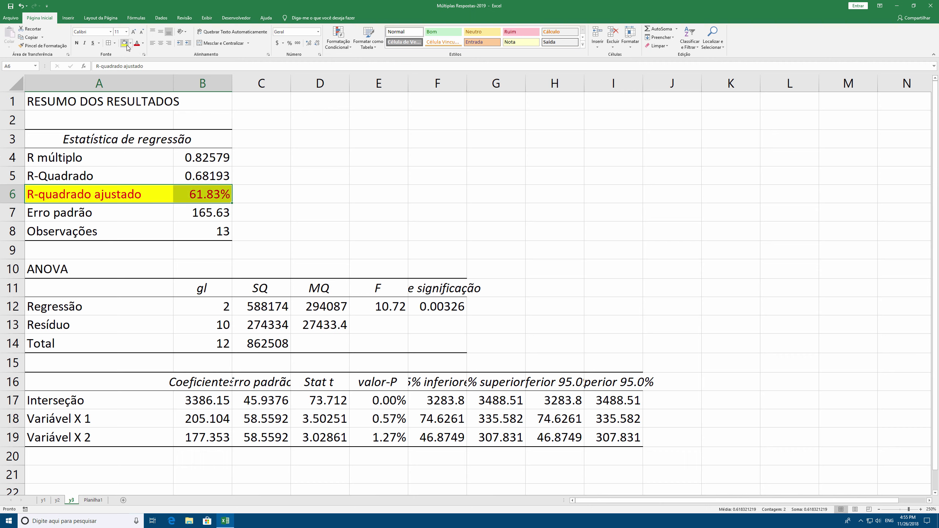
{"action": "left_click", "coordinate": [242, 148]}
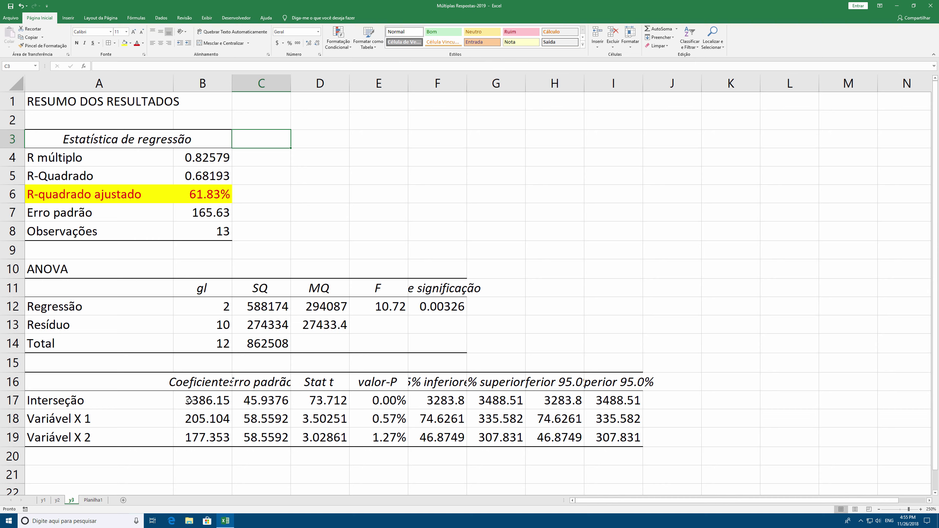
Make the regression coefficients in B17:B19 on sheet y3 bold
{"action": "left_click", "coordinate": [200, 400]}
{"action": "left_click_drag", "start_coordinate": [201, 417], "coordinate": [212, 433]}
{"action": "left_click_drag", "start_coordinate": [204, 399], "coordinate": [205, 433]}
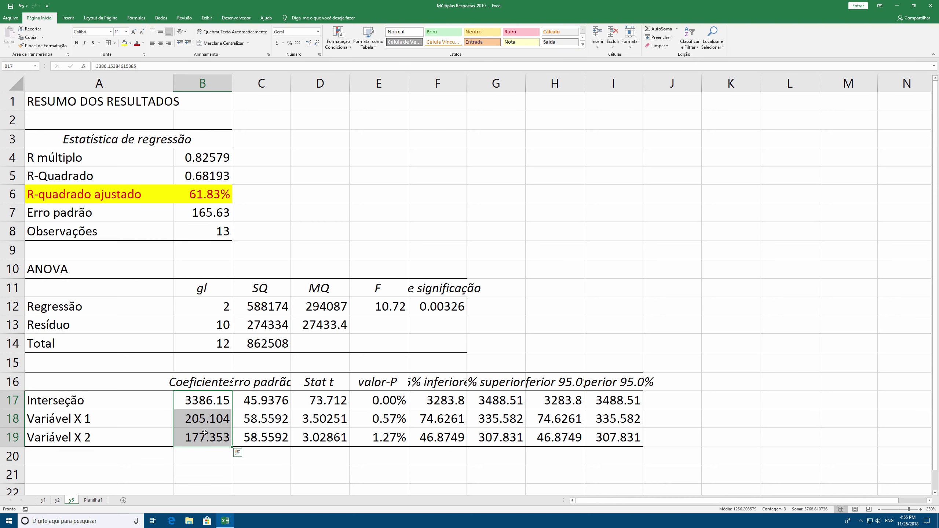
{"action": "left_click", "coordinate": [76, 43]}
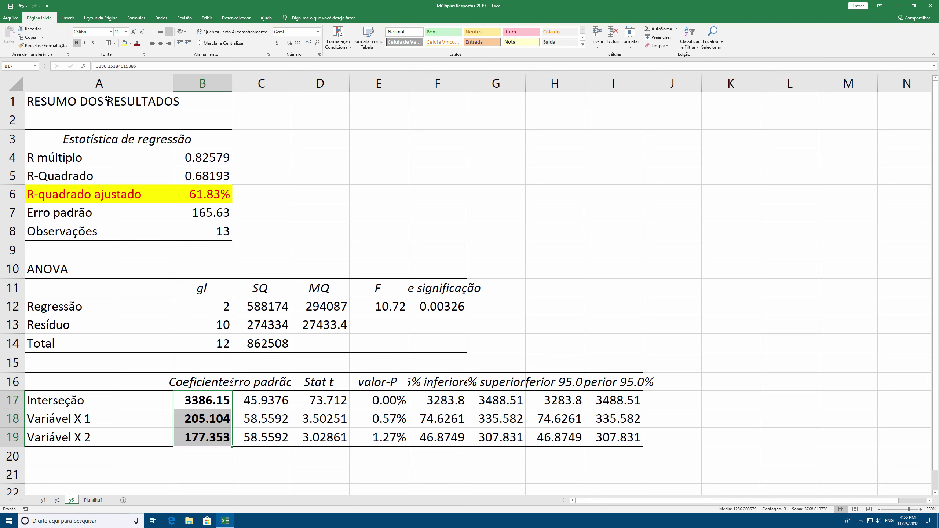
{"action": "left_click", "coordinate": [238, 419]}
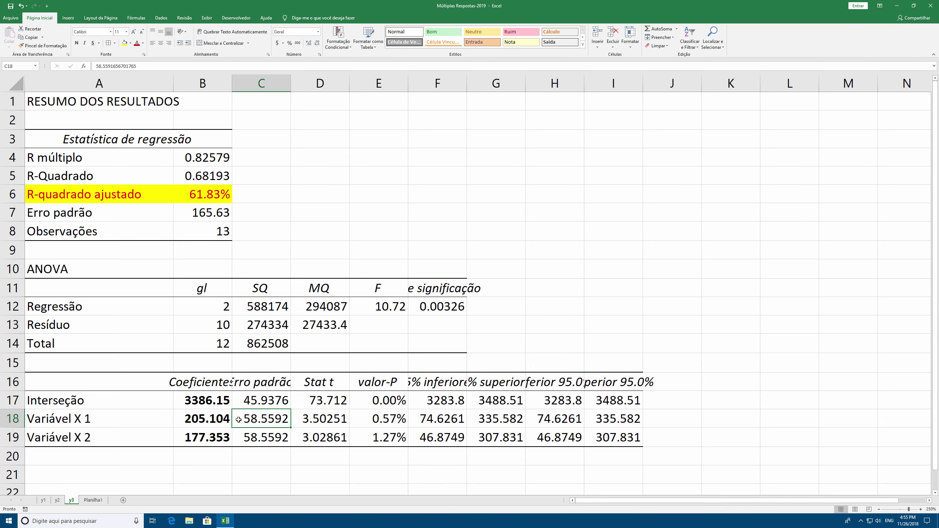
On Planilha1, clear the individual desirability formulas for d1, d2 and d3 in O20:O22
{"action": "left_click", "coordinate": [96, 500]}
{"action": "scroll", "coordinate": [613, 309], "scroll_direction": "right", "scroll_amount": 2}
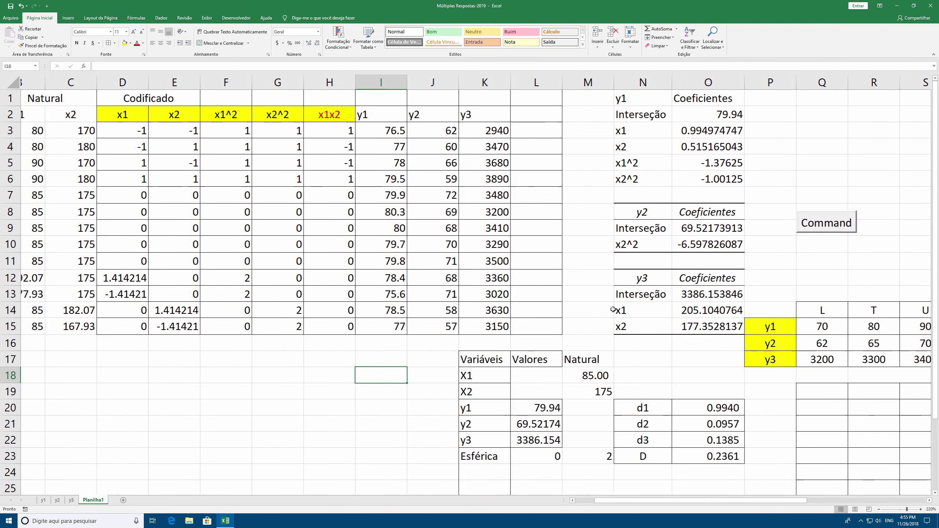
{"action": "scroll", "coordinate": [613, 309], "scroll_direction": "right", "scroll_amount": 9}
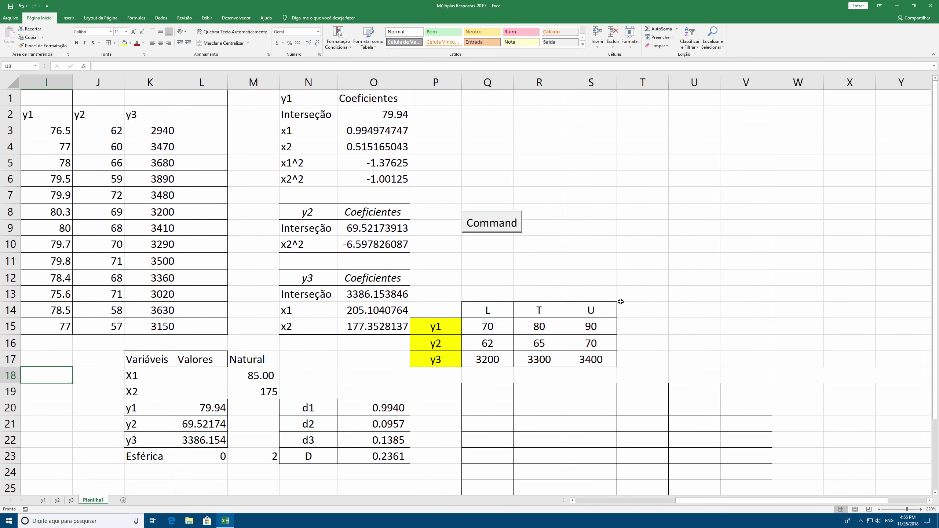
{"action": "left_click", "coordinate": [483, 310]}
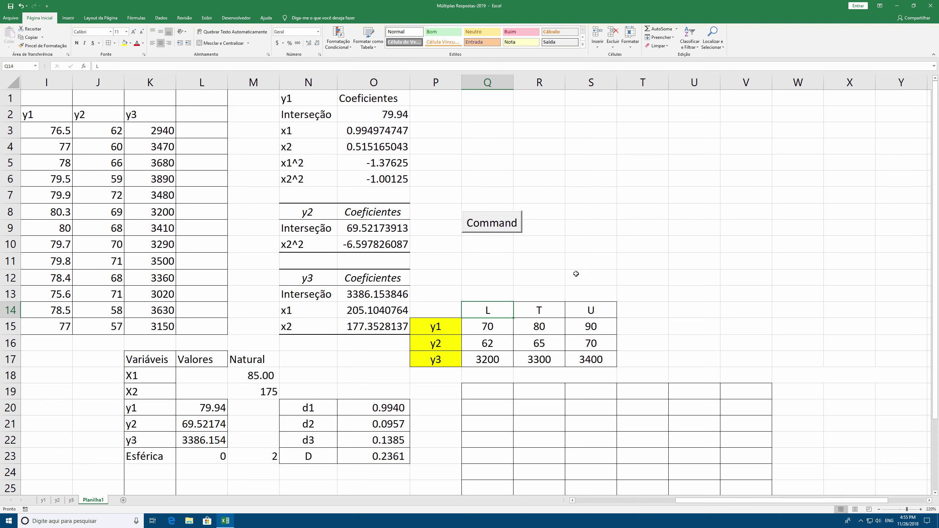
{"action": "left_click", "coordinate": [378, 408]}
{"action": "left_click_drag", "start_coordinate": [378, 408], "coordinate": [379, 437]}
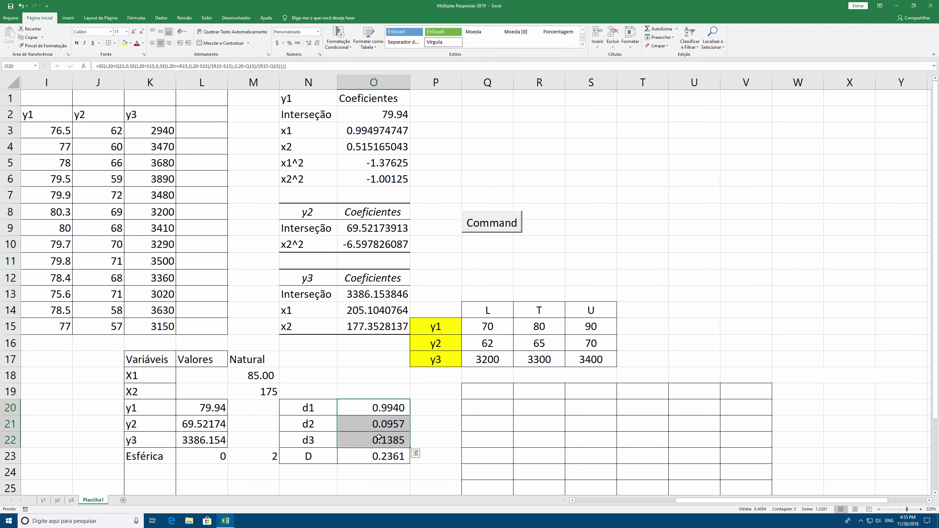
{"action": "key", "text": "Delete"}
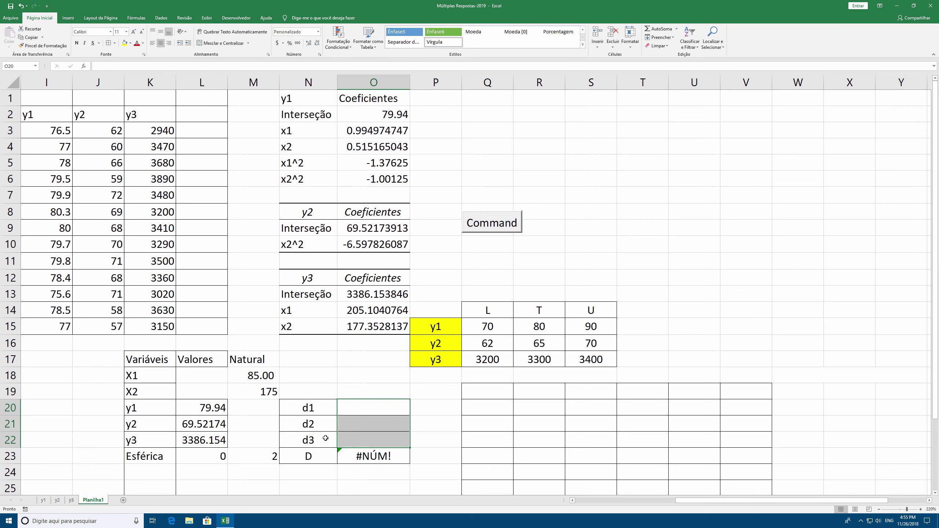
Inspect the regression formulas behind the predicted y1, y2 and y3 values in L20:L22 without changing them
{"action": "double_click", "coordinate": [202, 411]}
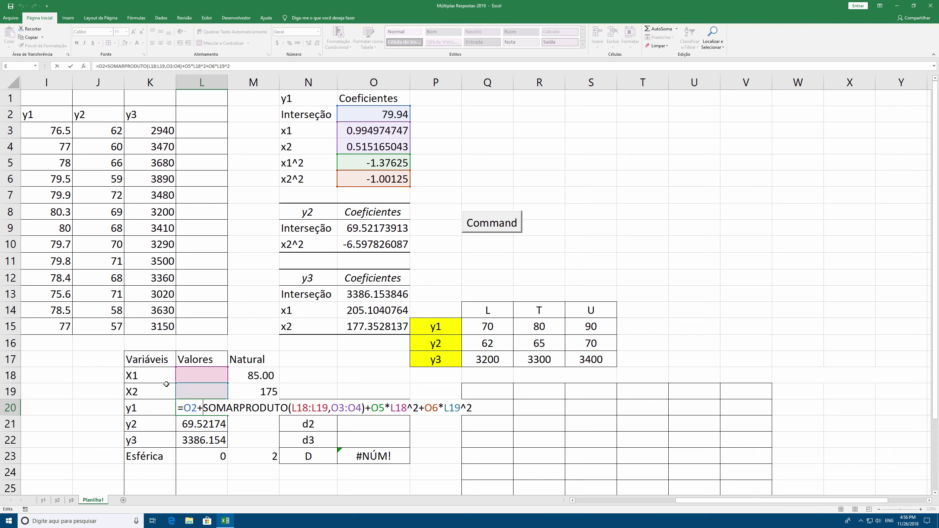
{"action": "key", "text": "ctrl+Return"}
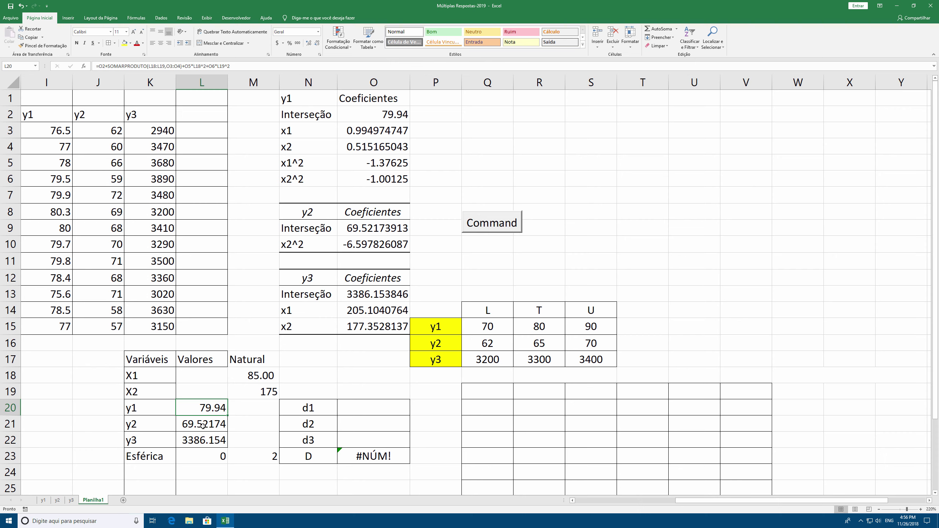
{"action": "double_click", "coordinate": [202, 426]}
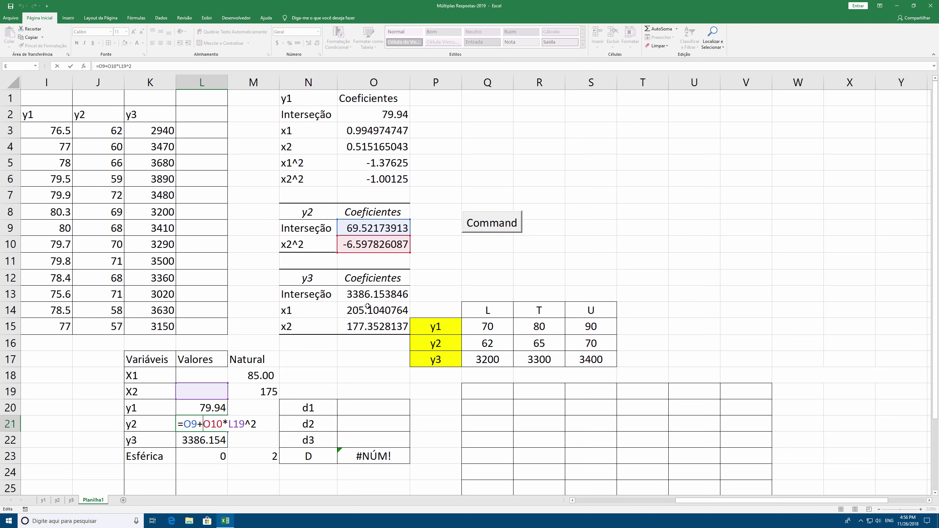
{"action": "key", "text": "ctrl+Return"}
{"action": "double_click", "coordinate": [198, 440]}
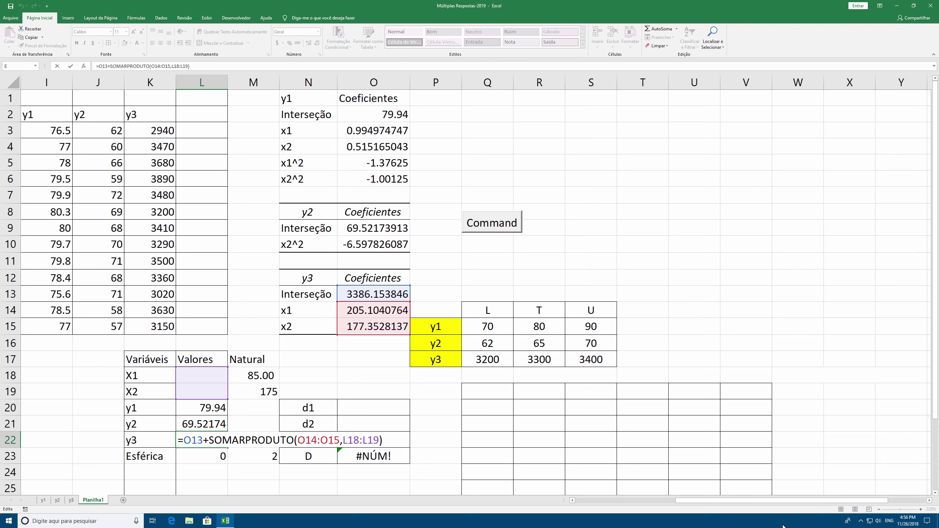
{"action": "key", "text": "ctrl+Return"}
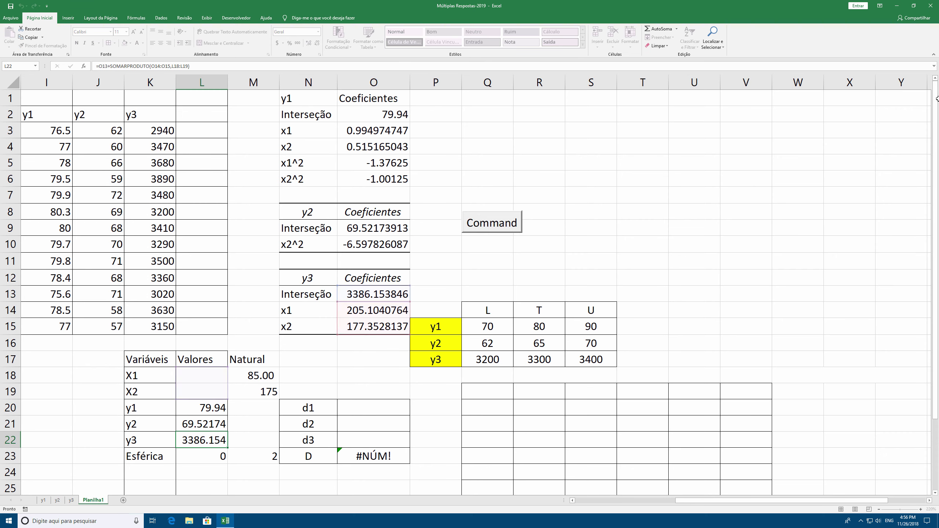
Begin the d1 formula in O20 with nested SE tests returning 0 when L20<Q15 or L20>S15
{"action": "left_click", "coordinate": [378, 406]}
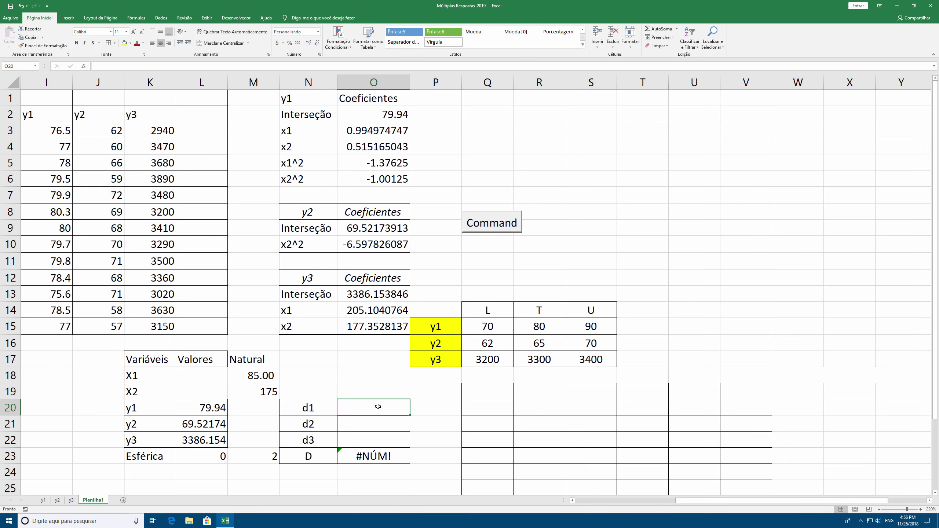
{"action": "type", "text": "=se"}
{"action": "key", "text": "Tab"}
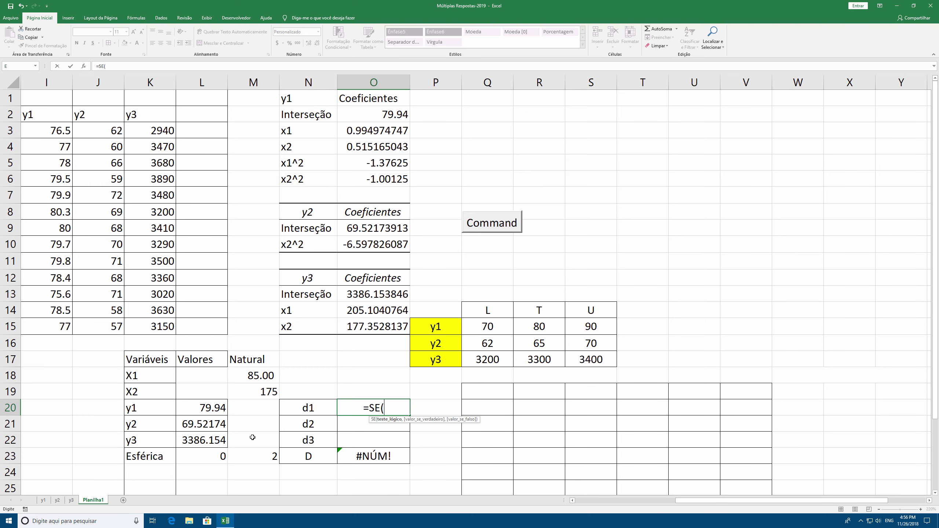
{"action": "left_click", "coordinate": [205, 407]}
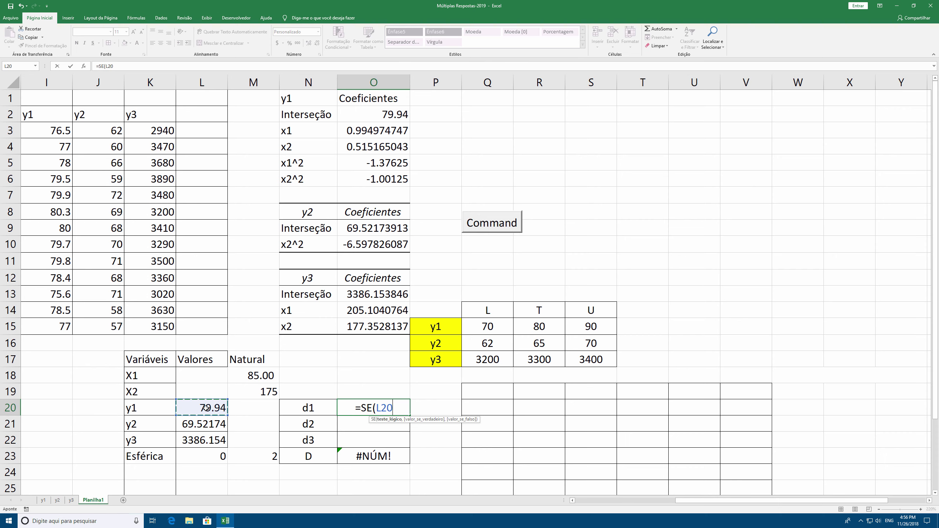
{"action": "type", "text": "<"}
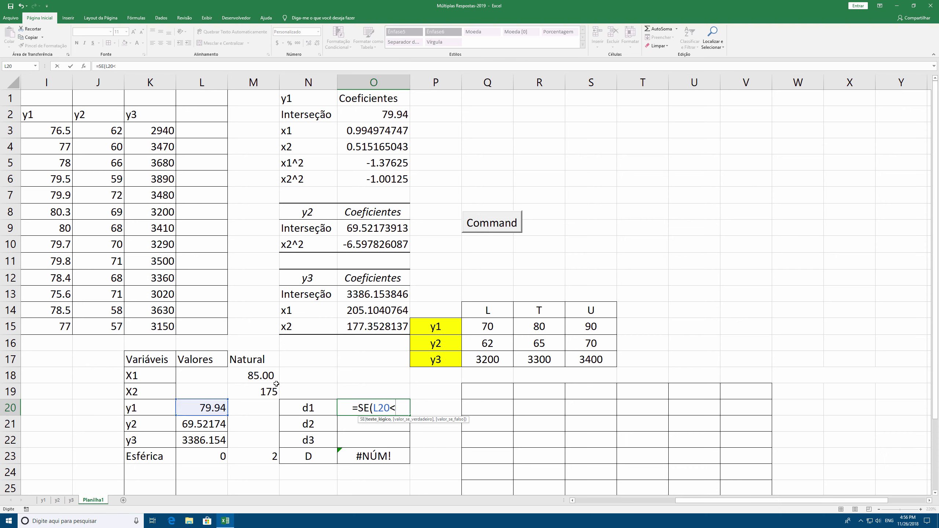
{"action": "left_click", "coordinate": [498, 325]}
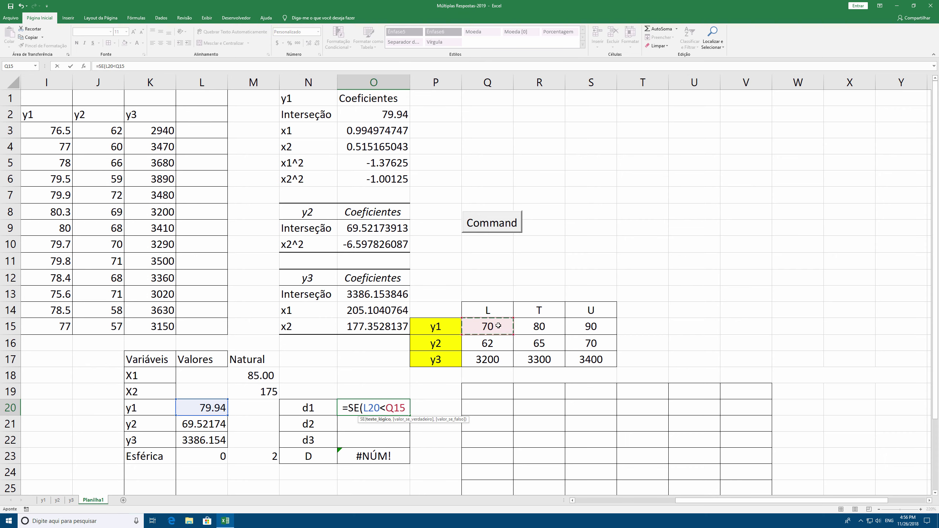
{"action": "type", "text": ",0,SE("}
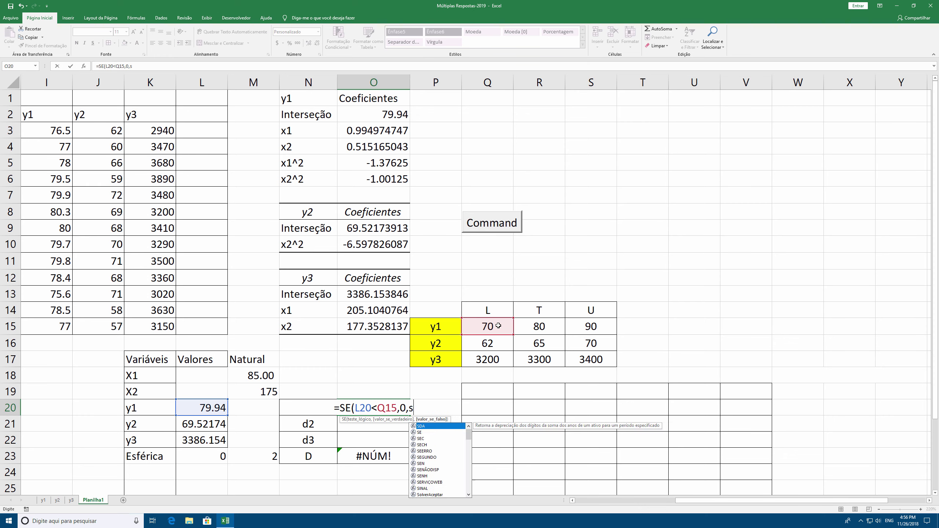
{"action": "left_click", "coordinate": [196, 411]}
{"action": "type", "text": ">"}
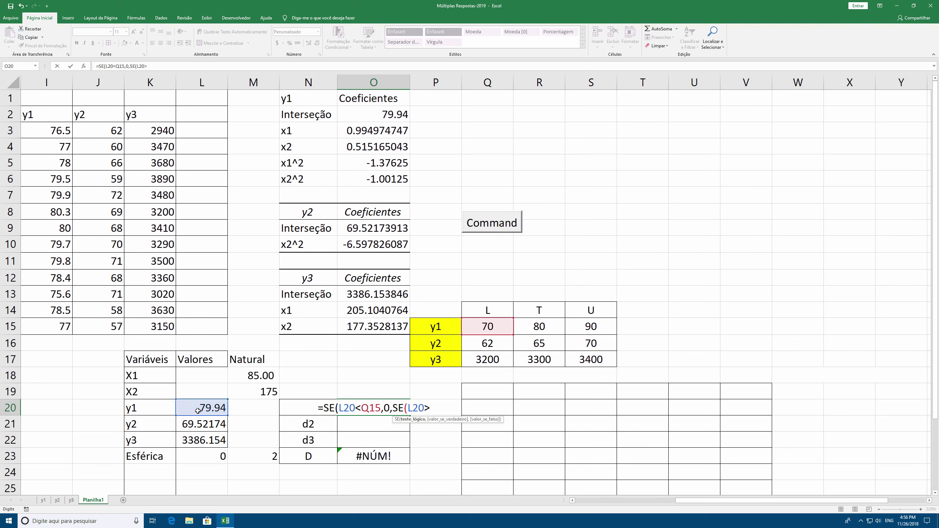
{"action": "left_click", "coordinate": [592, 328]}
{"action": "type", "text": ",0"}
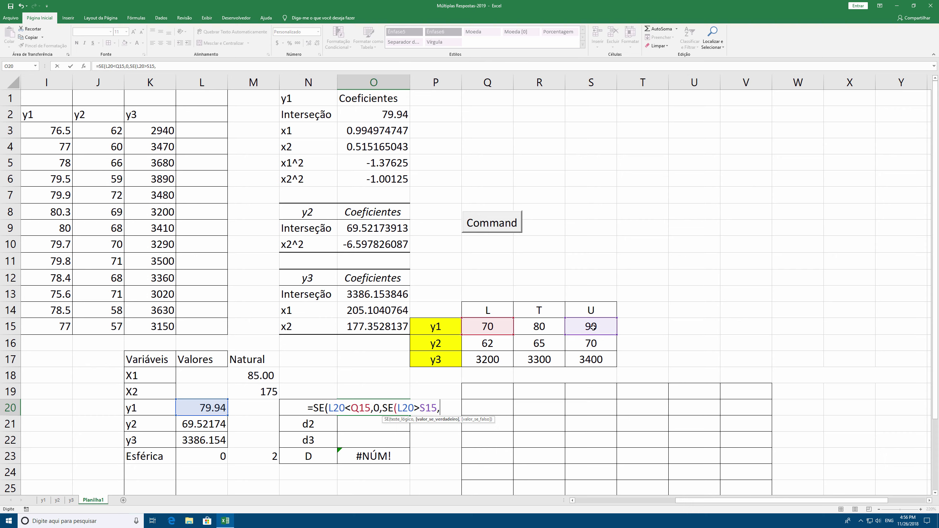
Nest a third SE in the d1 formula that tests whether L20>=R15
{"action": "type", "text": ",SE("}
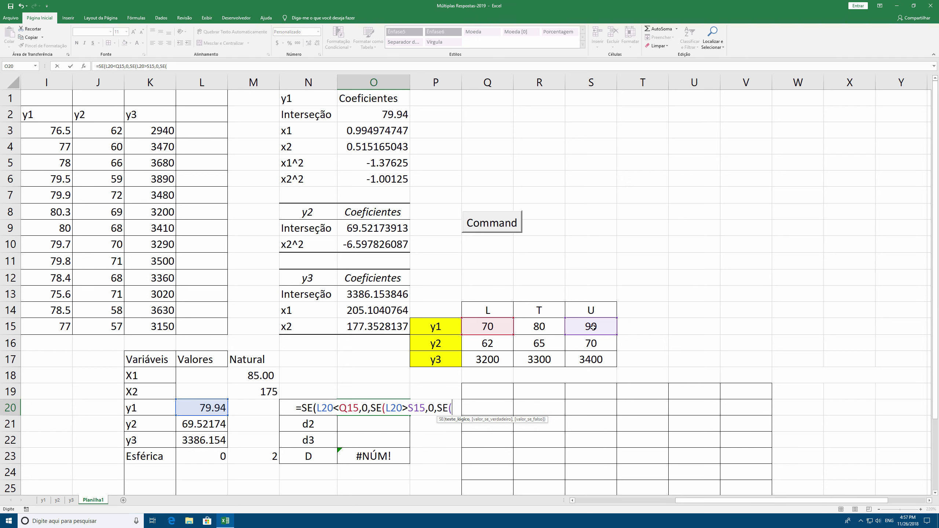
{"action": "left_click", "coordinate": [211, 406]}
{"action": "type", "text": ">="}
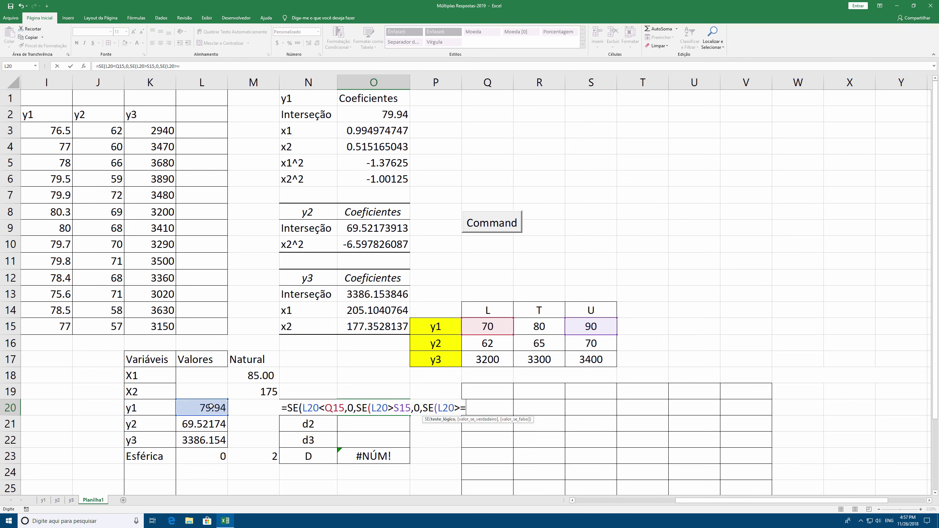
{"action": "left_click", "coordinate": [541, 326]}
{"action": "type", "text": ","}
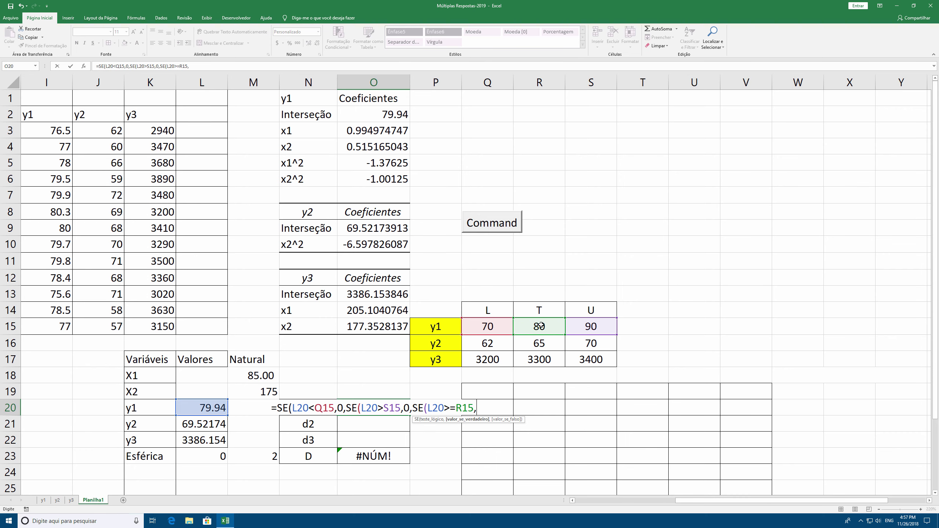
Give the third SE in the d1 formula the true result (L20-S15)/(R15-S15)
{"action": "type", "text": "("}
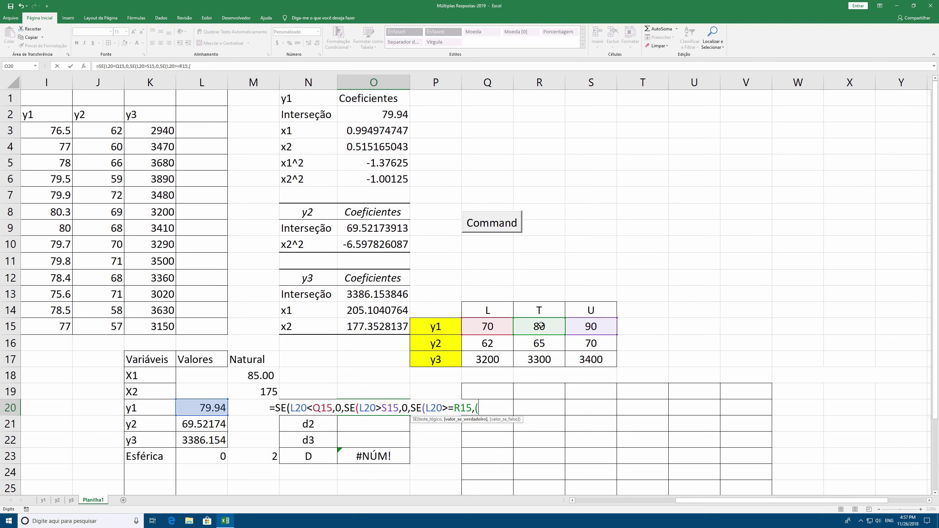
{"action": "left_click", "coordinate": [203, 407]}
{"action": "type", "text": "-"}
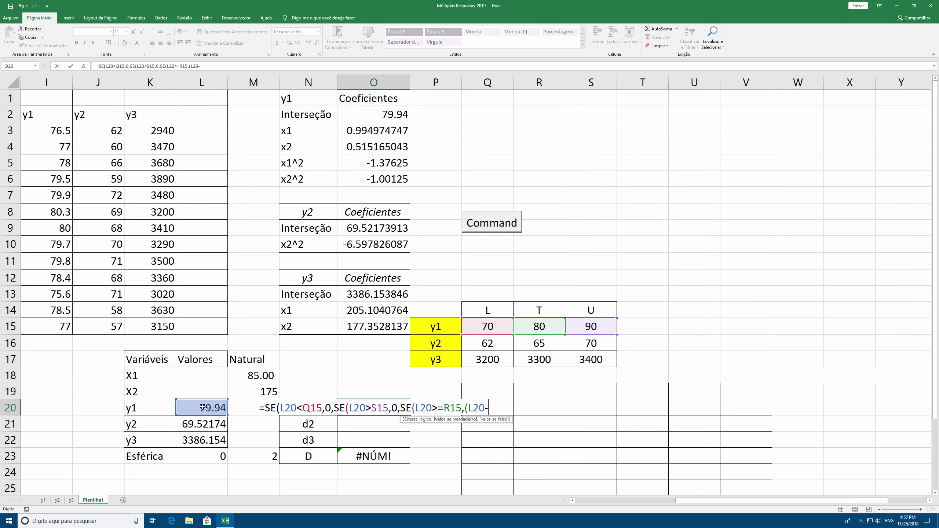
{"action": "left_click", "coordinate": [600, 324]}
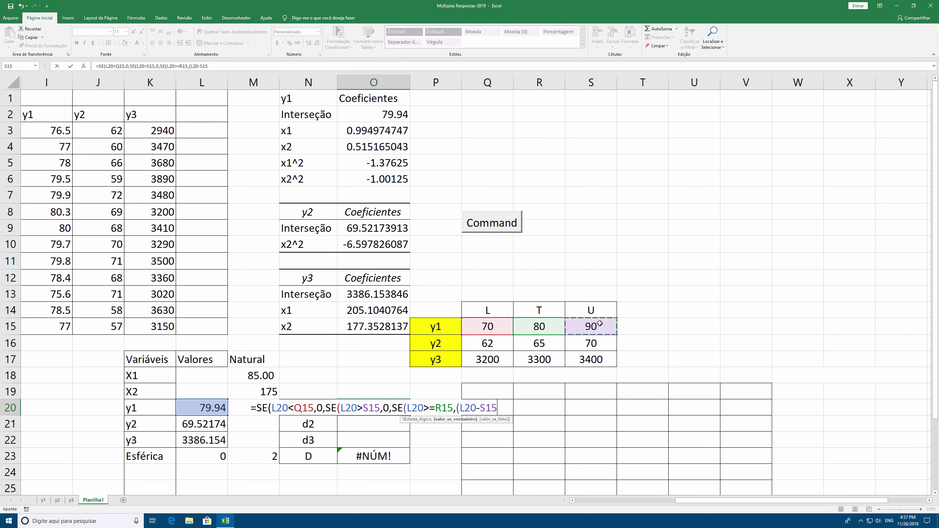
{"action": "type", "text": ")"}
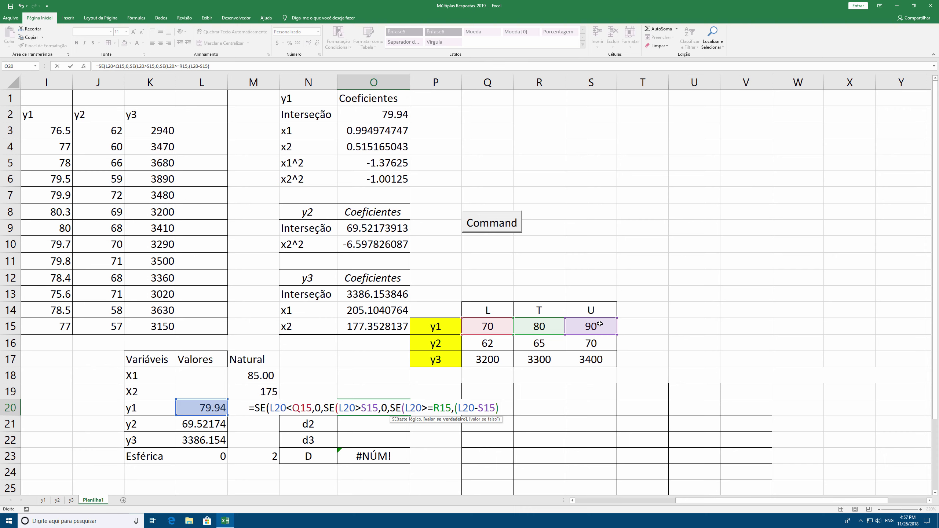
{"action": "type", "text": "/("}
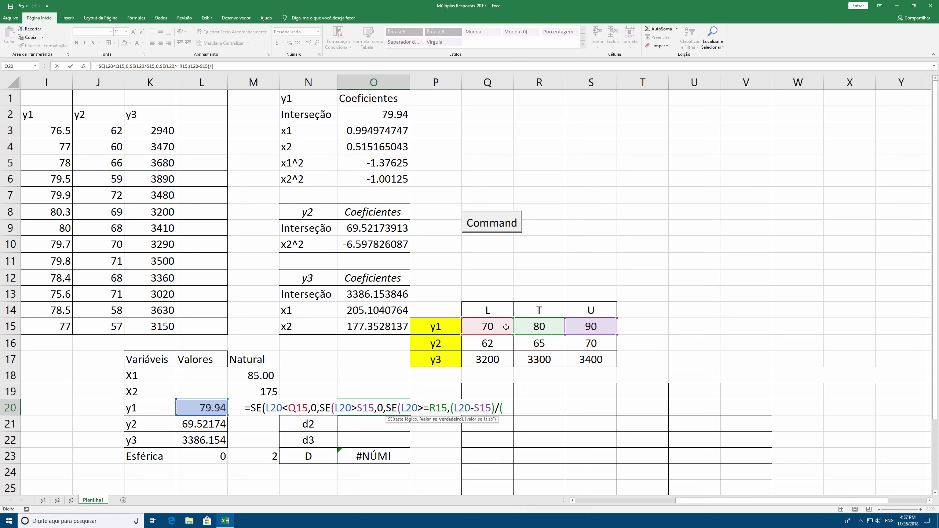
{"action": "left_click", "coordinate": [543, 326]}
{"action": "type", "text": "-"}
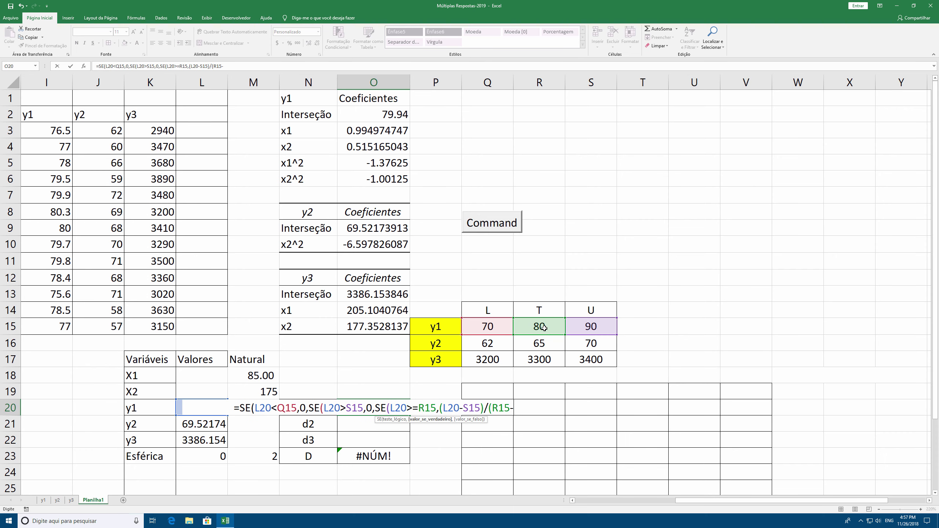
{"action": "left_click", "coordinate": [578, 328]}
{"action": "type", "text": "),"}
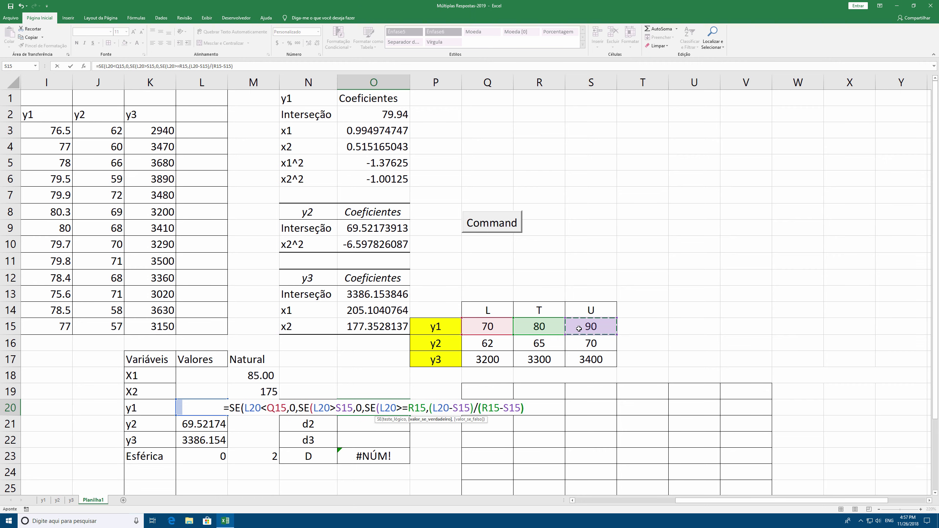
Complete the d1 formula with (L20-Q15)/(R15-Q15) as the false result and enter it in O20
{"action": "type", "text": "("}
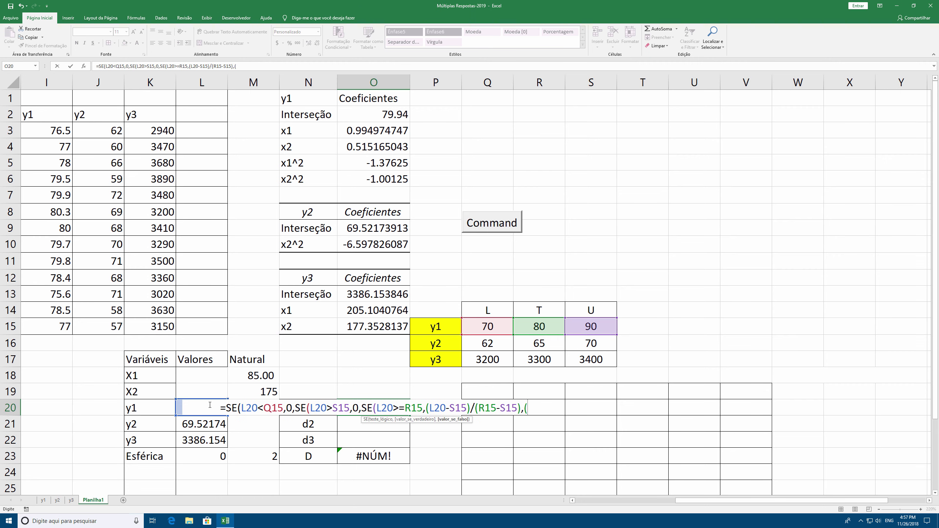
{"action": "left_click", "coordinate": [207, 420]}
{"action": "key", "text": "Up"}
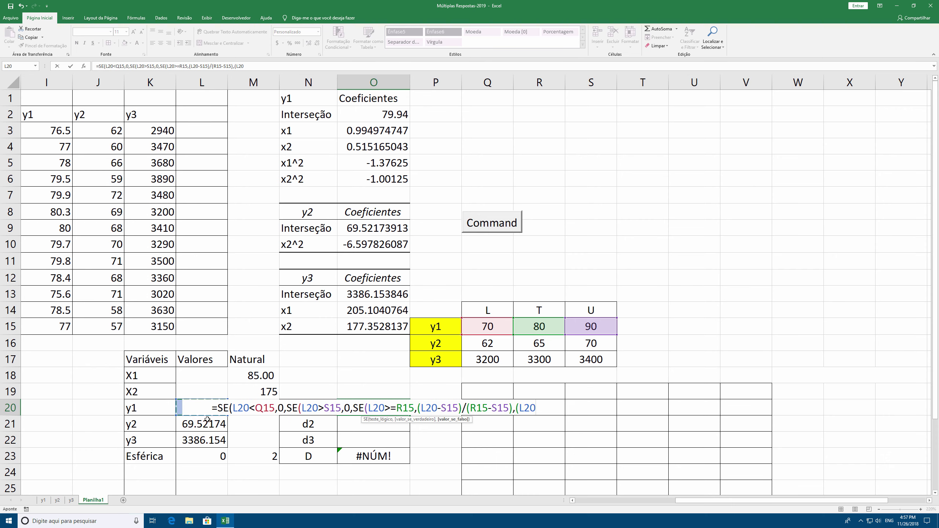
{"action": "type", "text": "-"}
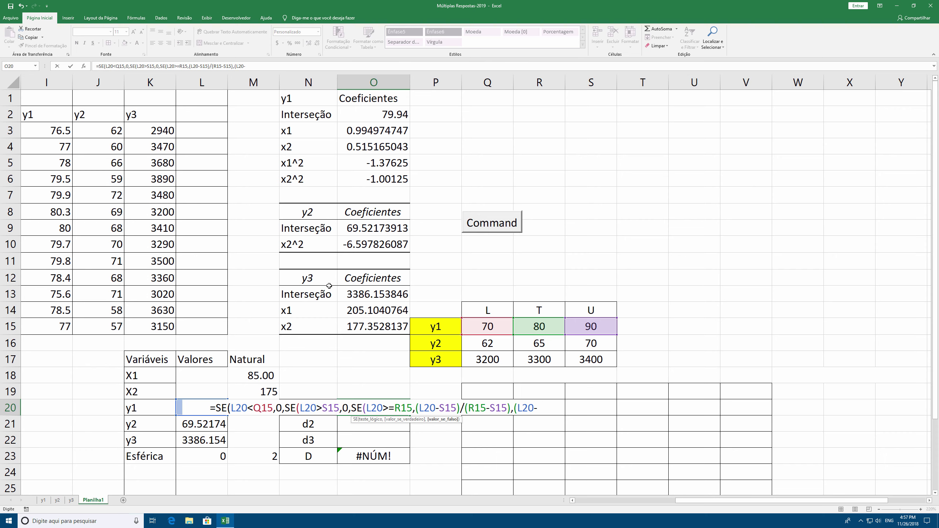
{"action": "left_click", "coordinate": [490, 326]}
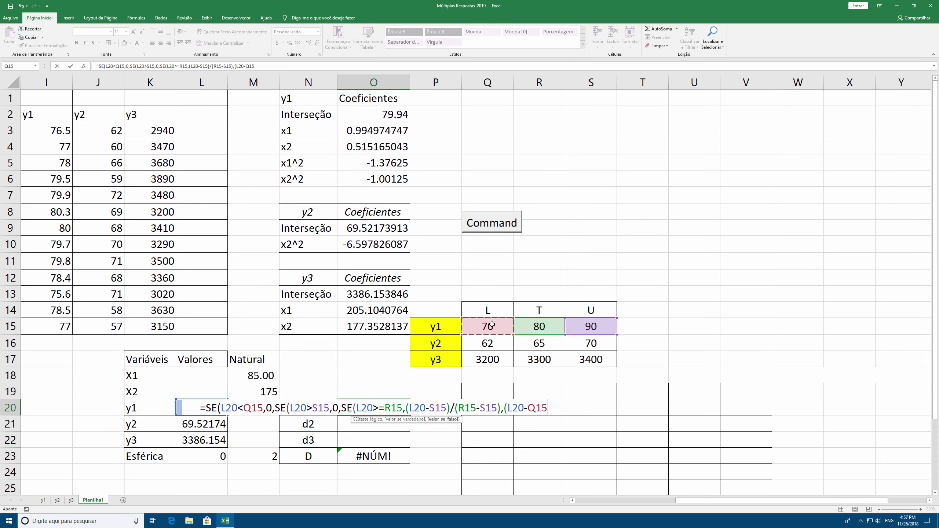
{"action": "type", "text": ")/("}
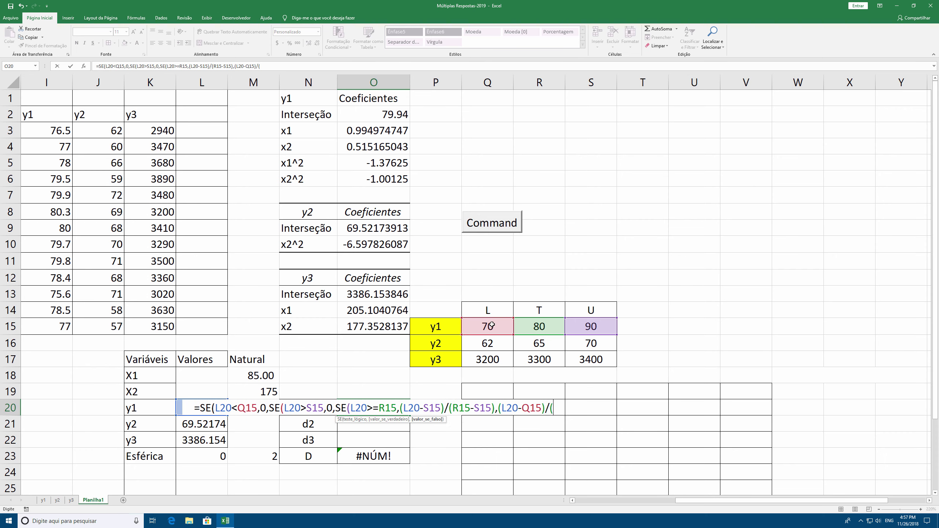
{"action": "left_click", "coordinate": [532, 326]}
{"action": "type", "text": "-"}
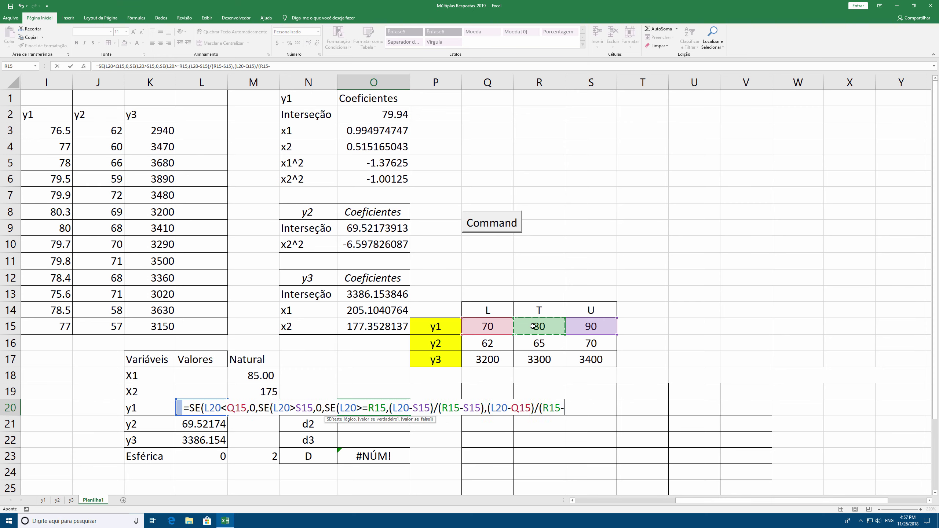
{"action": "left_click", "coordinate": [499, 328]}
{"action": "type", "text": "))))"}
{"action": "key", "text": "Return"}
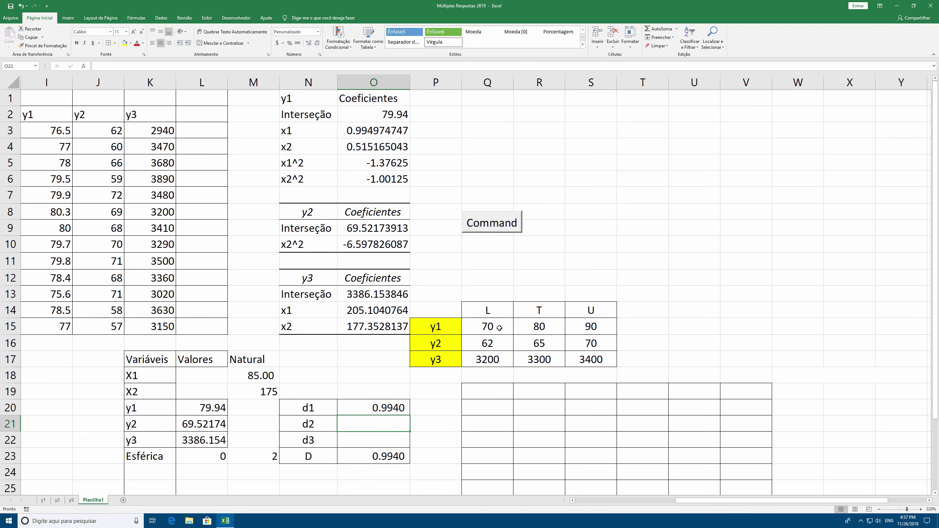
Fill the d1 formula from O20 down to d2 and d3 in O21:O22
{"action": "left_click", "coordinate": [381, 407]}
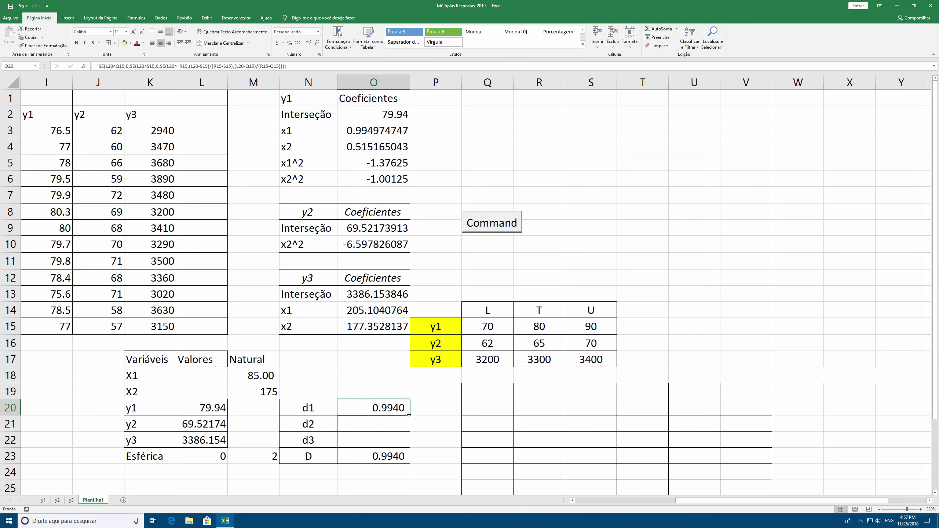
{"action": "left_click_drag", "start_coordinate": [410, 415], "coordinate": [410, 448]}
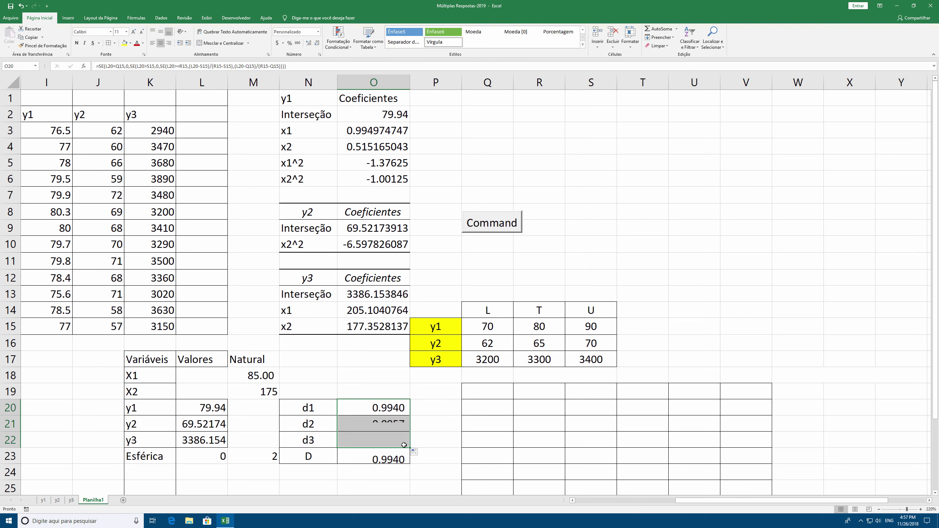
Enter the overall desirability D in O23 as the geometric mean MÉDIA.GEOMÉTRICA(O20:O22)
{"action": "left_click", "coordinate": [391, 460]}
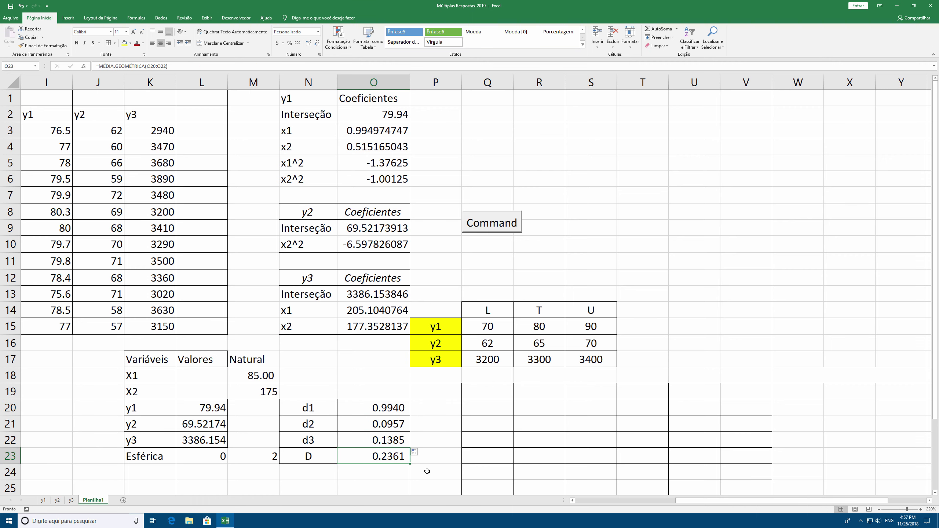
{"action": "type", "text": "=m"}
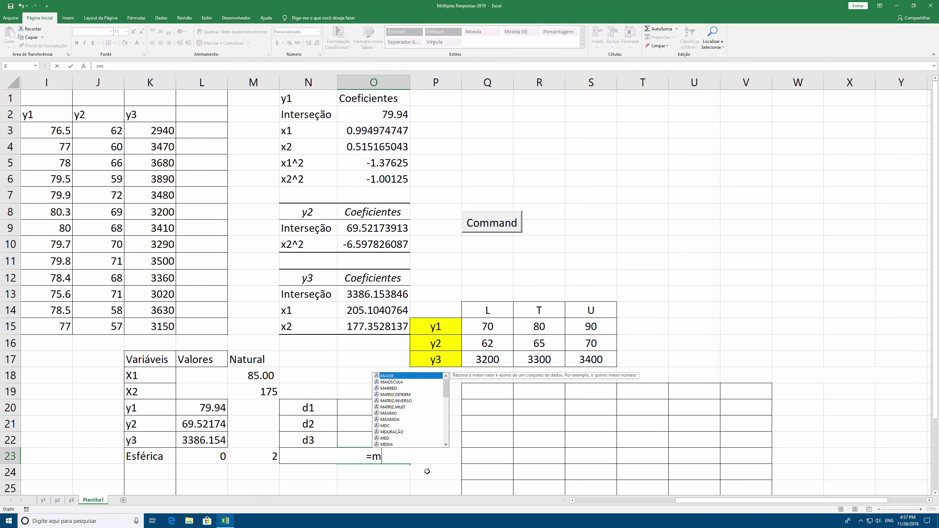
{"action": "type", "text": "édia"}
{"action": "key", "text": "Down"}
{"action": "key", "text": "Tab"}
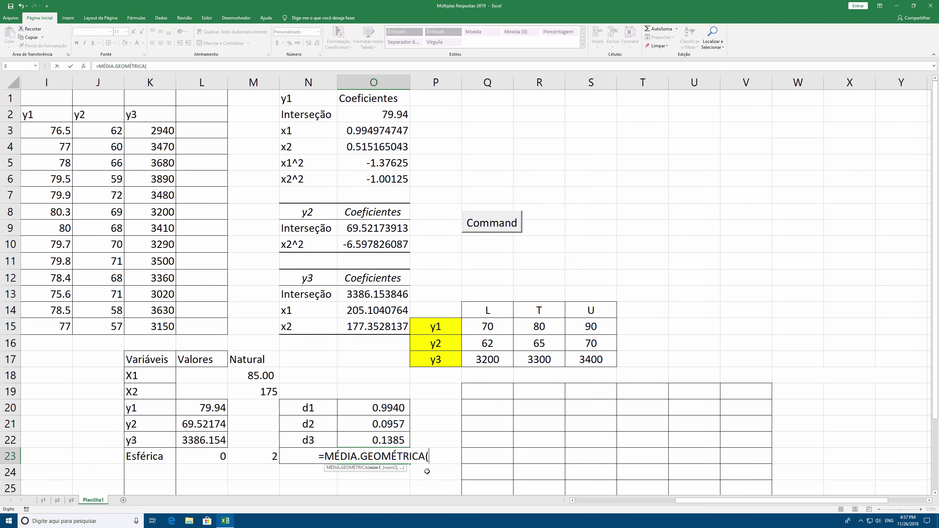
{"action": "left_click_drag", "start_coordinate": [377, 409], "coordinate": [377, 433]}
{"action": "type", "text": ")"}
{"action": "key", "text": "Return"}
Replace the overall desirability formula in O23 with the explicit product root =(O20*O21*O22)^(1/3)
{"action": "left_click", "coordinate": [389, 456]}
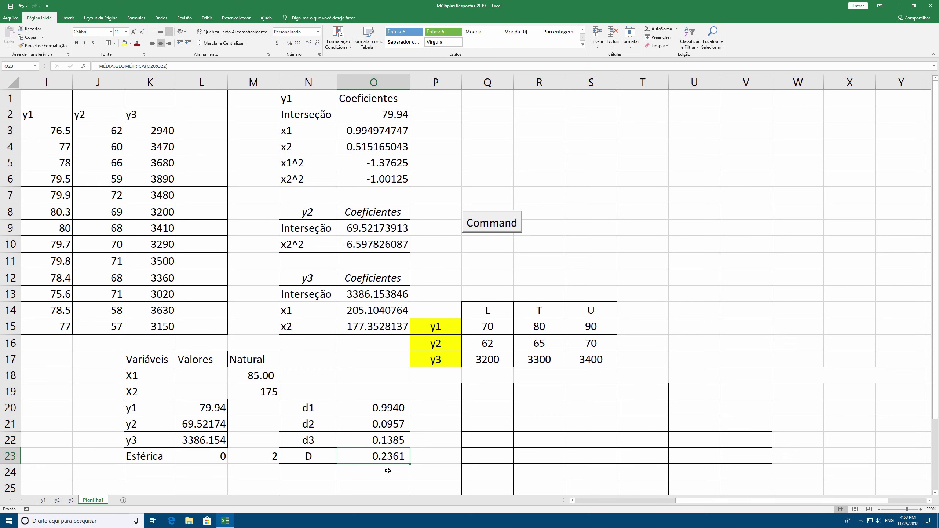
{"action": "type", "text": "="}
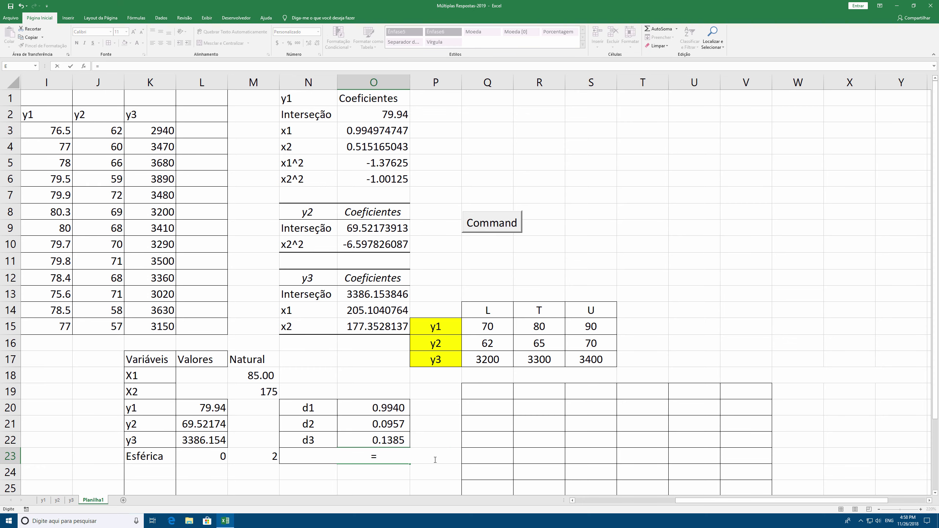
{"action": "type", "text": "("}
{"action": "left_click", "coordinate": [389, 412]}
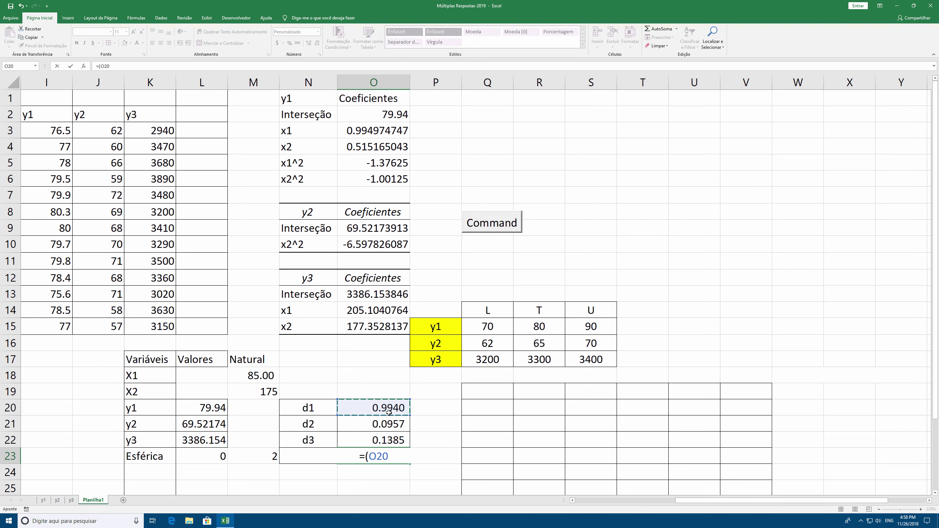
{"action": "type", "text": "*"}
{"action": "left_click", "coordinate": [387, 423]}
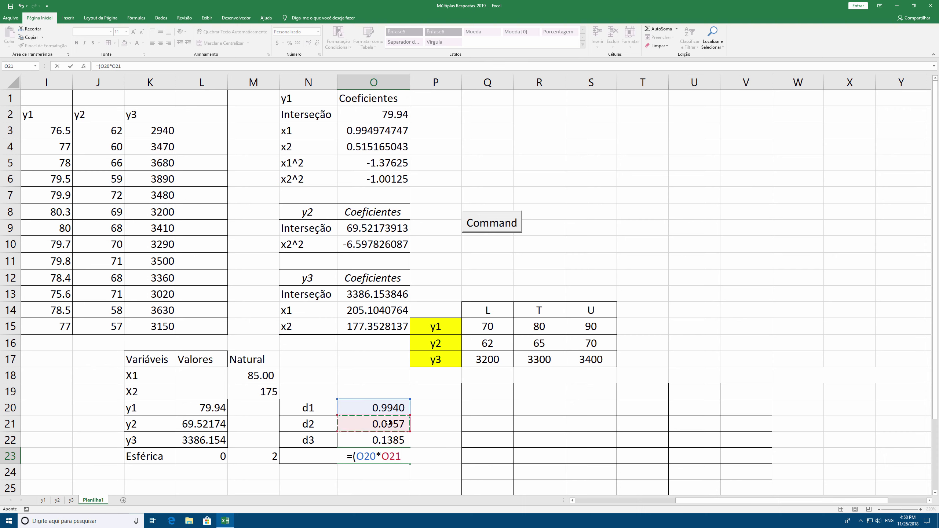
{"action": "type", "text": "*"}
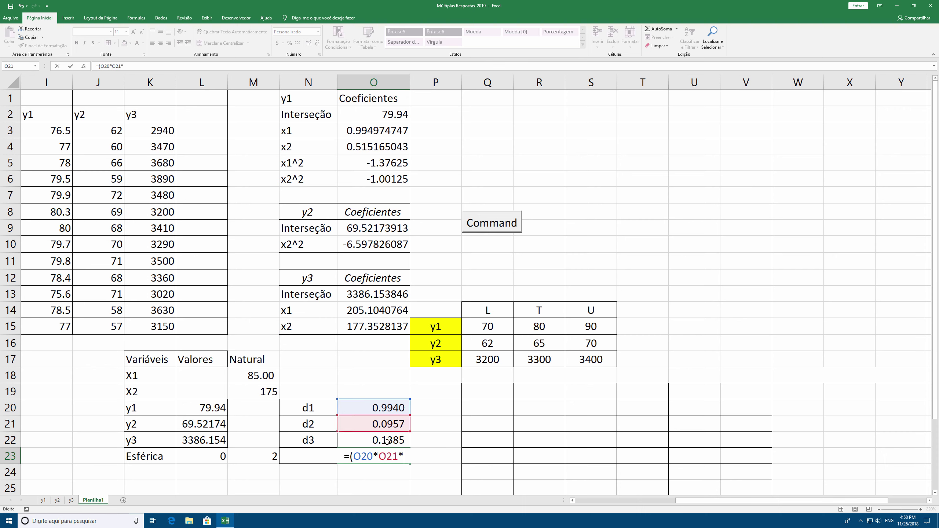
{"action": "left_click", "coordinate": [387, 441]}
{"action": "type", "text": ")^(1"}
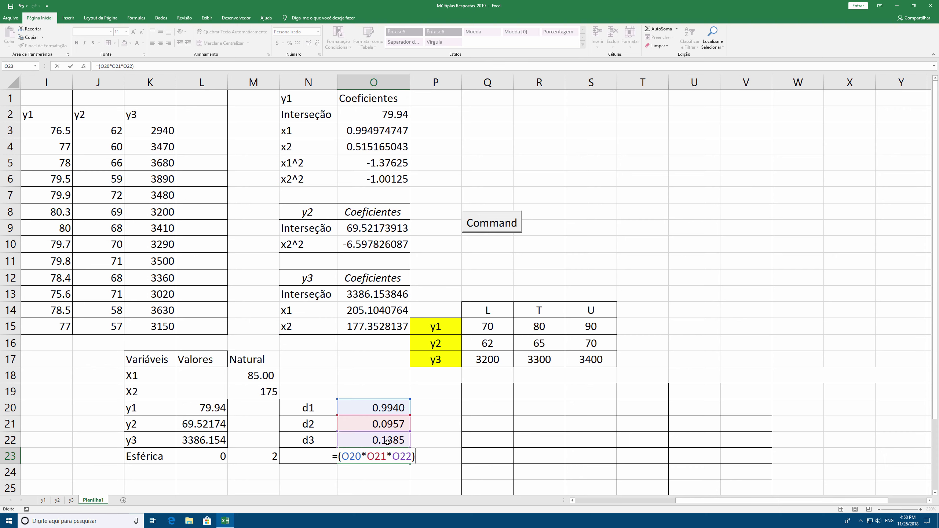
{"action": "type", "text": "/3)"}
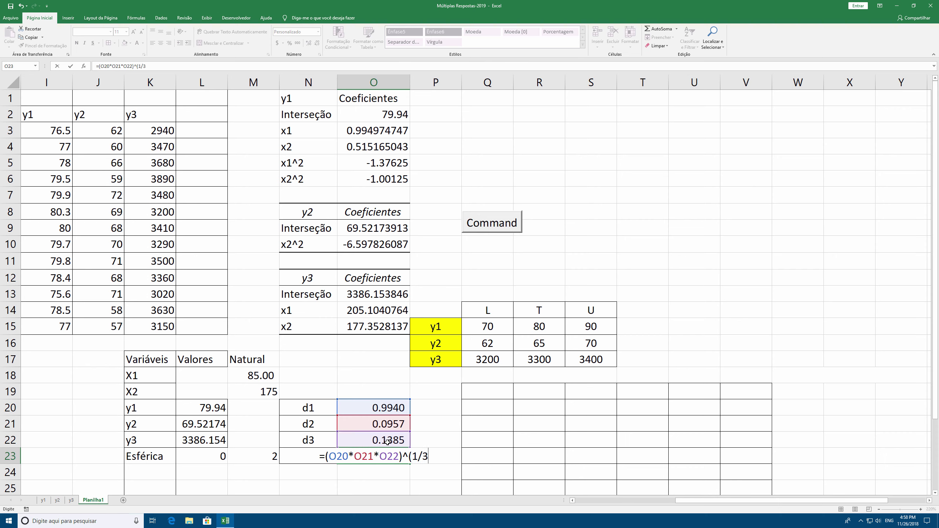
{"action": "key", "text": "Return"}
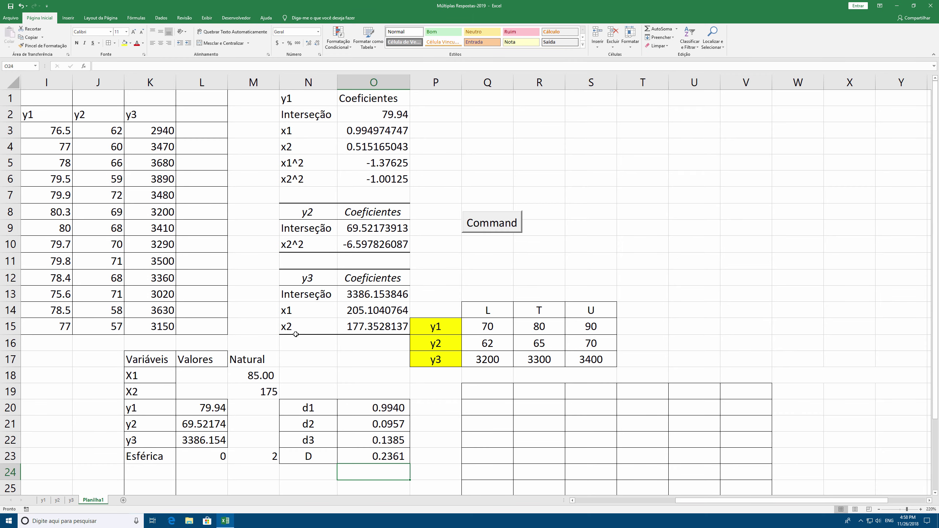
Open Solver and reset all of its options and cell selections
{"action": "scroll", "coordinate": [287, 326], "scroll_direction": "left", "scroll_amount": 8}
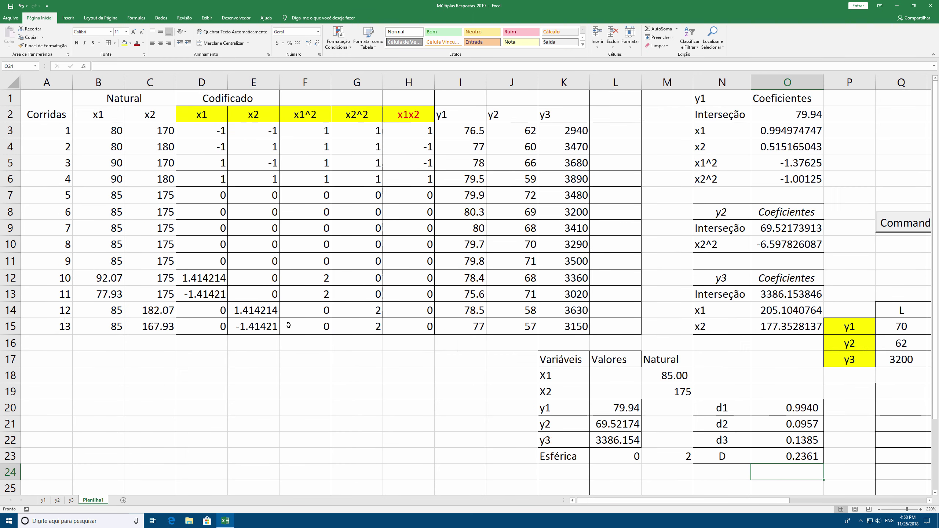
{"action": "scroll", "coordinate": [389, 335], "scroll_direction": "right", "scroll_amount": 3}
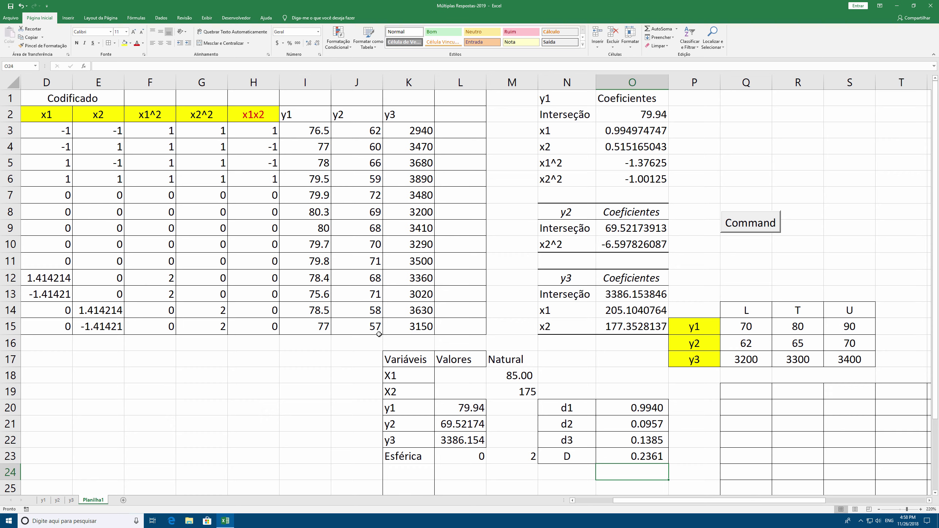
{"action": "left_click", "coordinate": [160, 18]}
{"action": "left_click", "coordinate": [653, 38]}
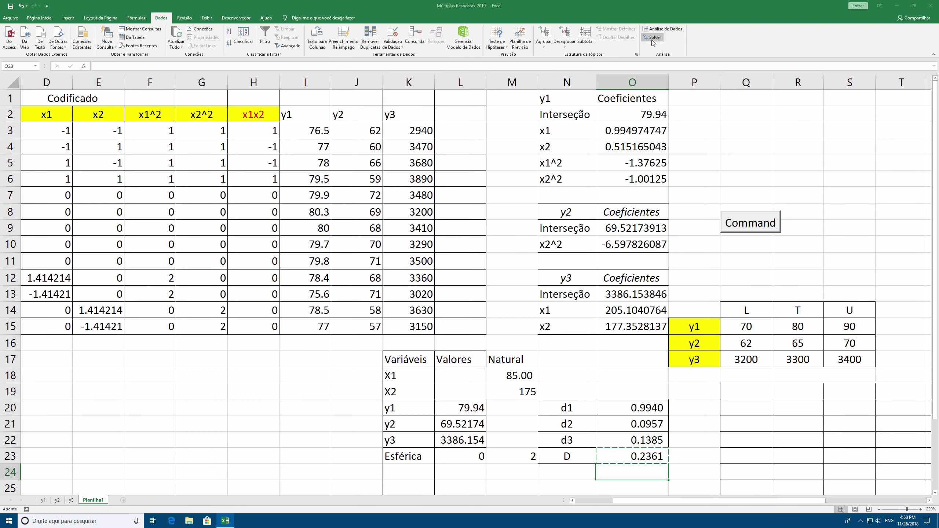
{"action": "left_click", "coordinate": [420, 172]}
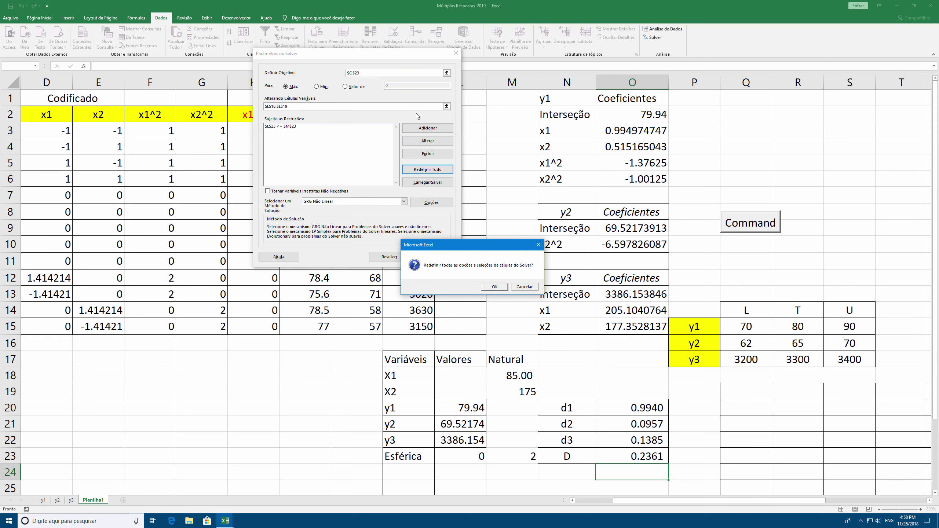
{"action": "left_click", "coordinate": [494, 287]}
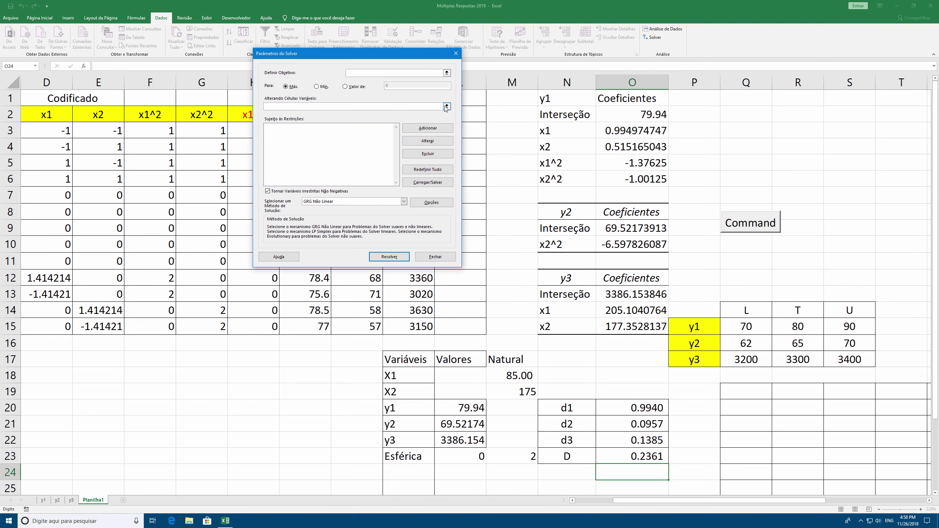
Set Solver to maximize O23 by changing cells L18:L19, and allow unconstrained variables to take negative values
{"action": "left_click", "coordinate": [447, 73]}
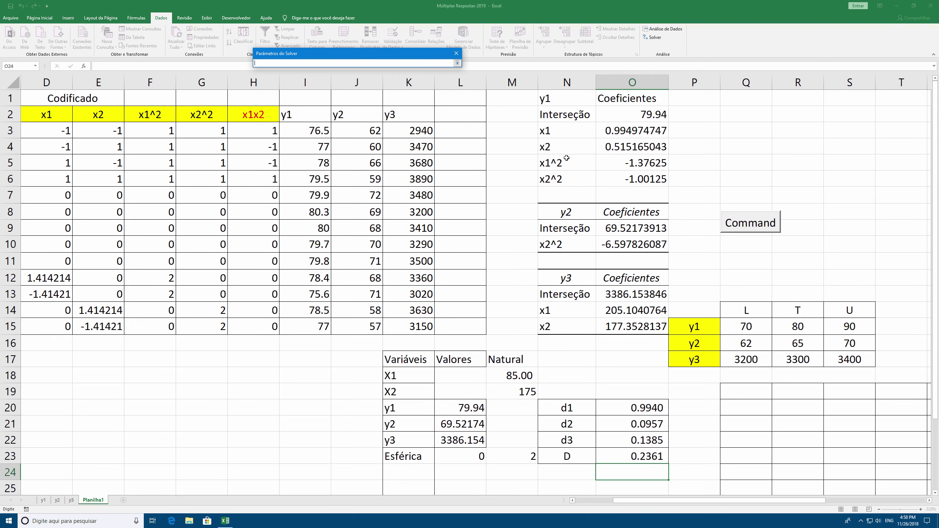
{"action": "left_click", "coordinate": [629, 457]}
{"action": "key", "text": "Return"}
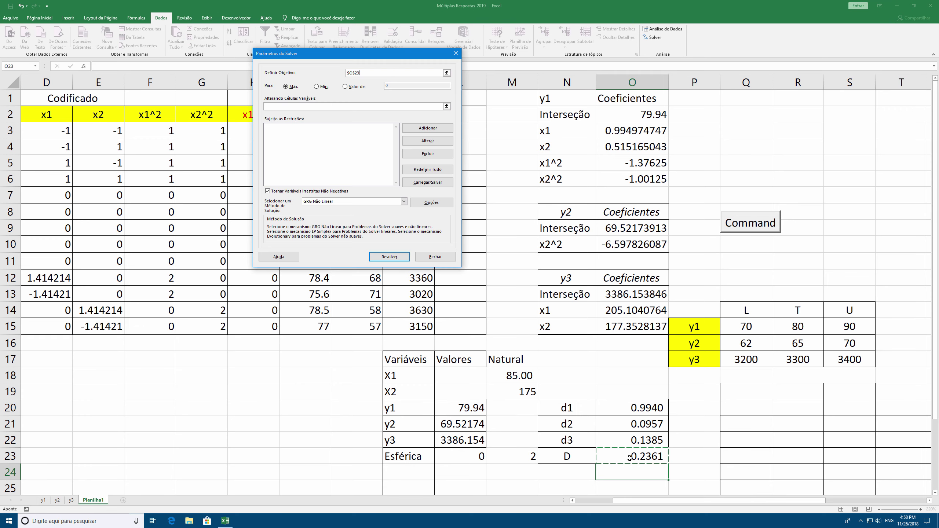
{"action": "left_click", "coordinate": [311, 107]}
{"action": "left_click_drag", "start_coordinate": [453, 376], "coordinate": [455, 392]}
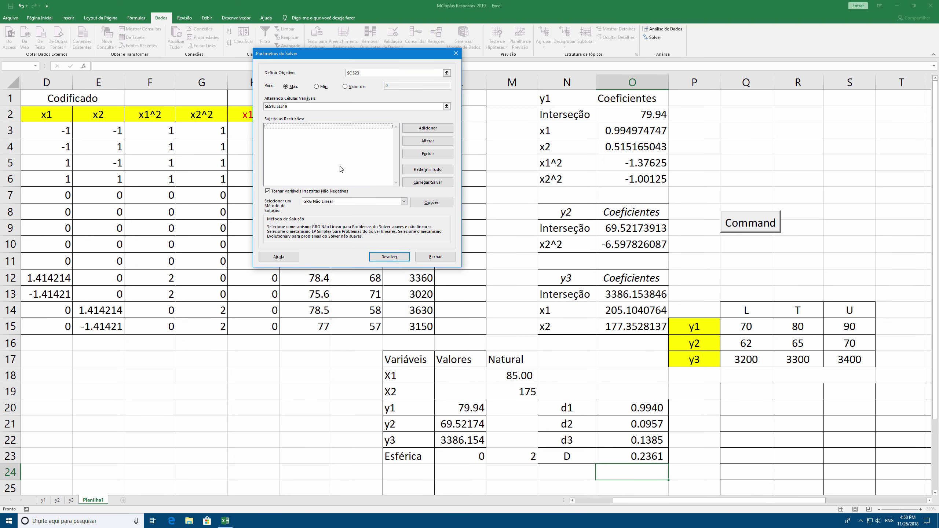
{"action": "left_click", "coordinate": [268, 191]}
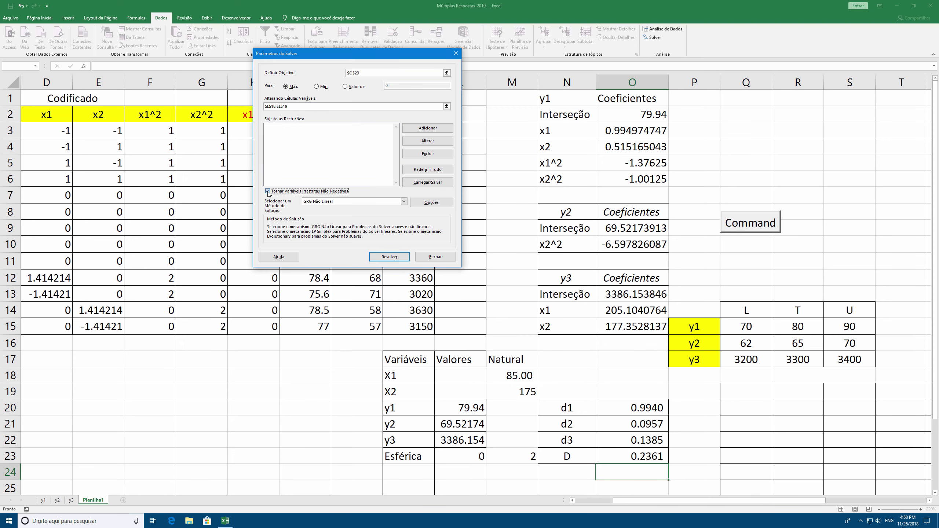
Add the Solver constraint L23 <= M23, solve the model and keep the solution
{"action": "left_click", "coordinate": [427, 128]}
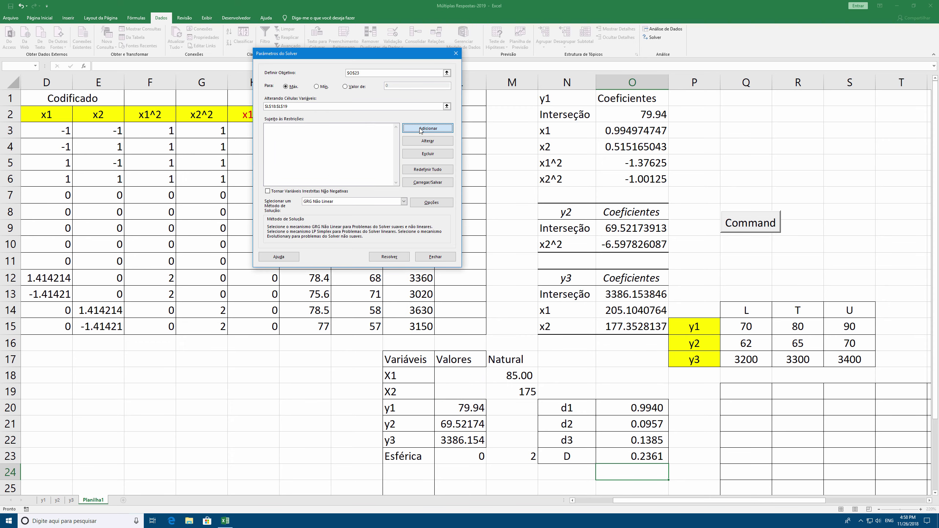
{"action": "left_click", "coordinate": [468, 459]}
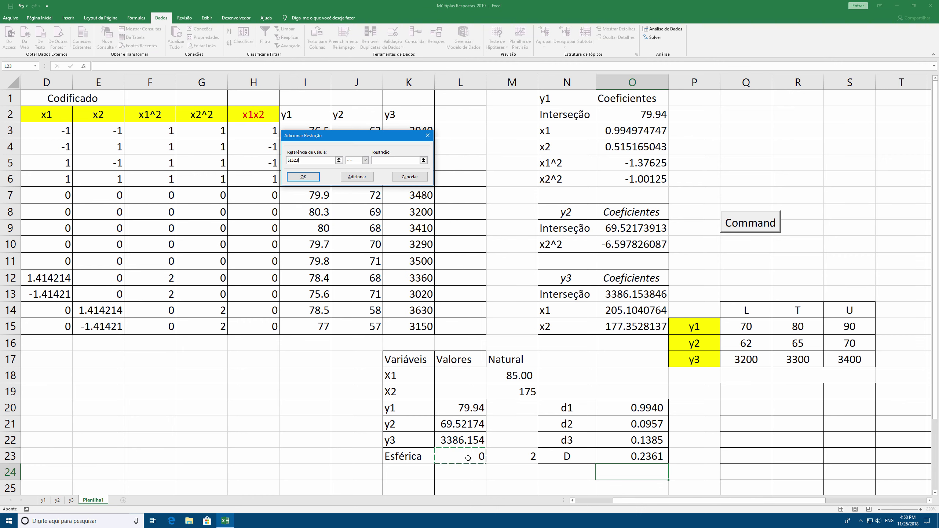
{"action": "left_click", "coordinate": [386, 161]}
{"action": "left_click", "coordinate": [522, 459]}
{"action": "left_click", "coordinate": [303, 177]}
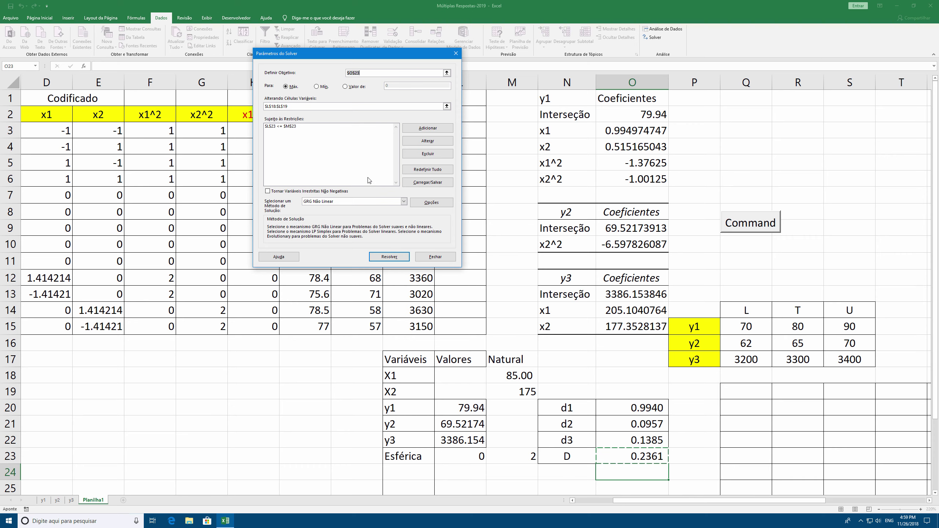
{"action": "left_click", "coordinate": [390, 258]}
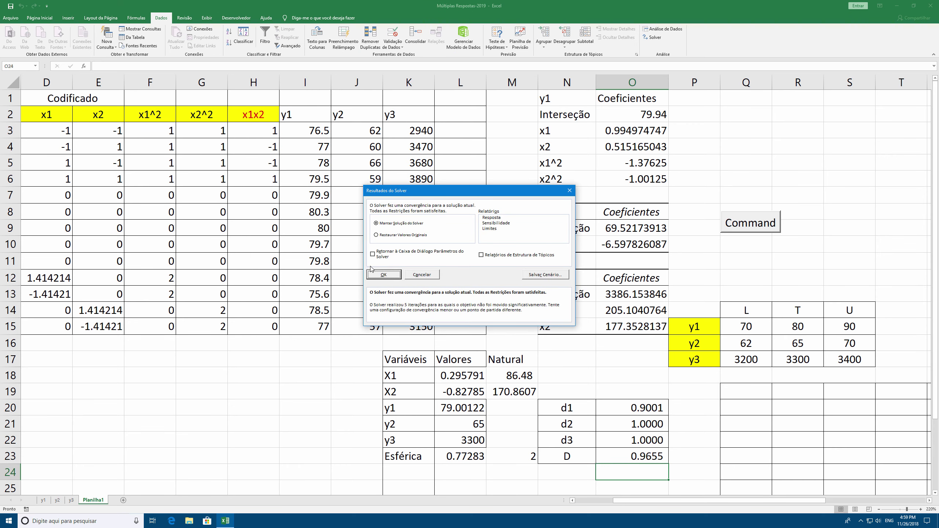
{"action": "left_click", "coordinate": [381, 274]}
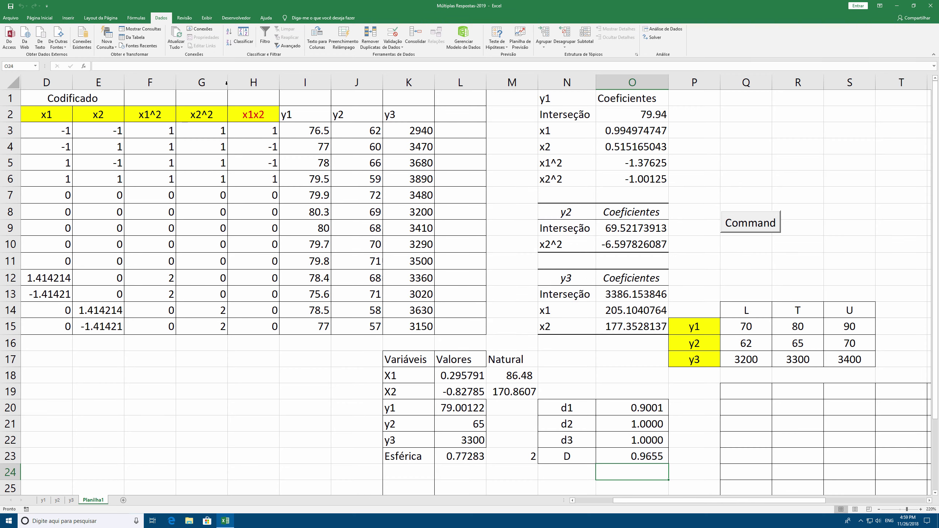
Reset the coded variables X1 and X2 in L18:L19 to 0
{"action": "scroll", "coordinate": [379, 309], "scroll_direction": "down", "scroll_amount": 1}
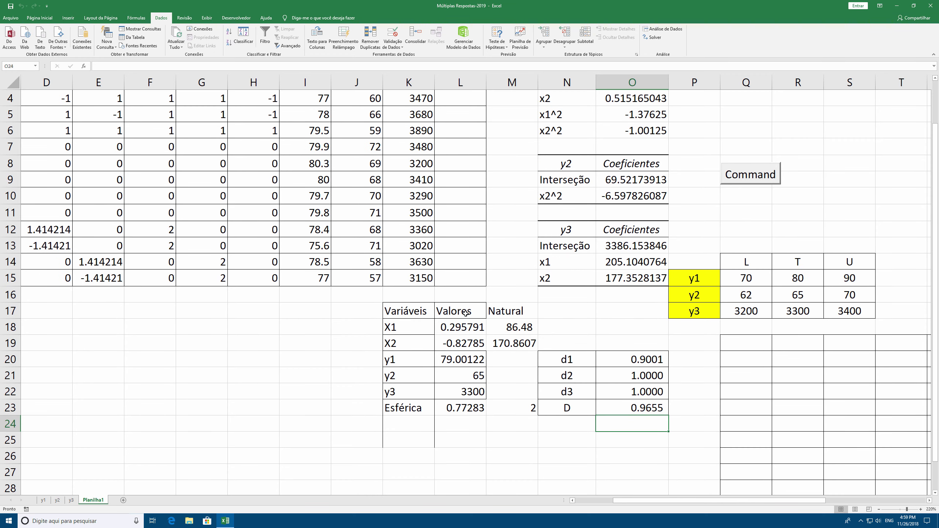
{"action": "left_click", "coordinate": [466, 326]}
{"action": "type", "text": "0"}
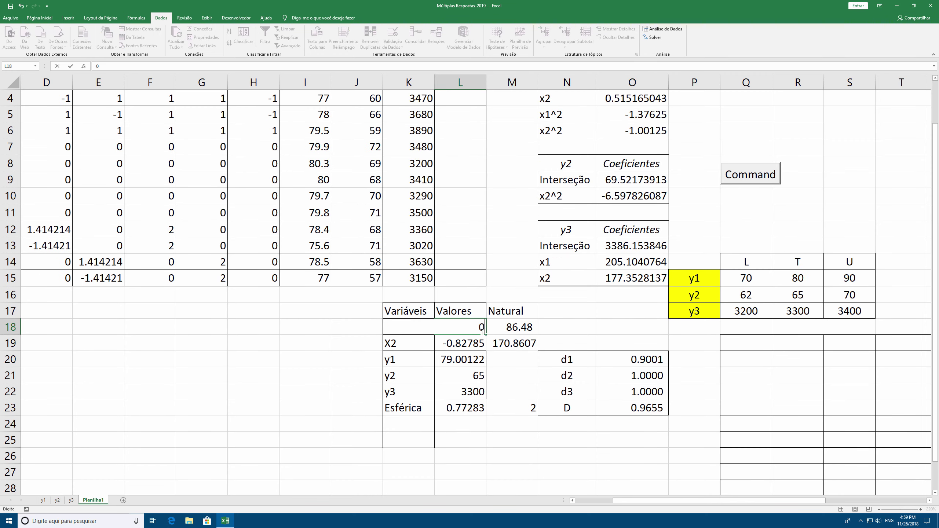
{"action": "key", "text": "Return"}
{"action": "type", "text": "0"}
{"action": "key", "text": "Return"}
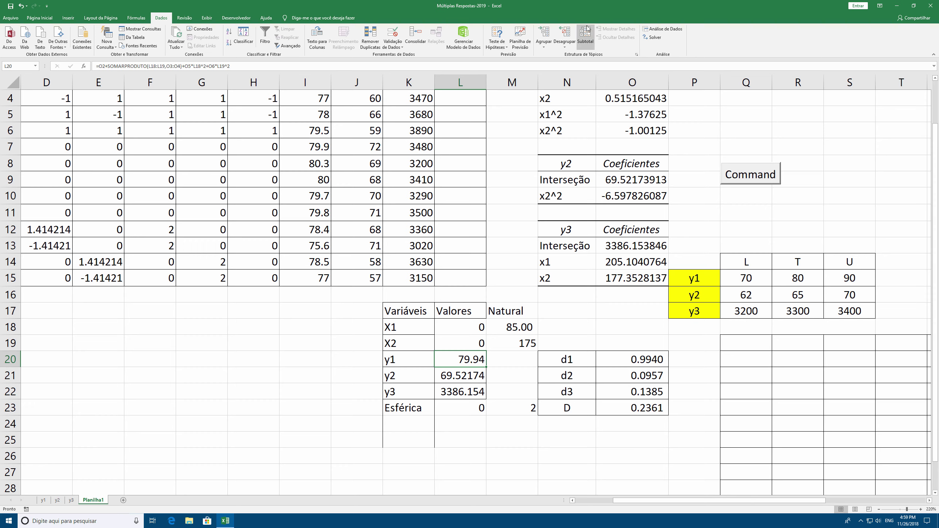
Run Solver again with the same parameters from the zero starting point and keep its solution
{"action": "left_click", "coordinate": [654, 38]}
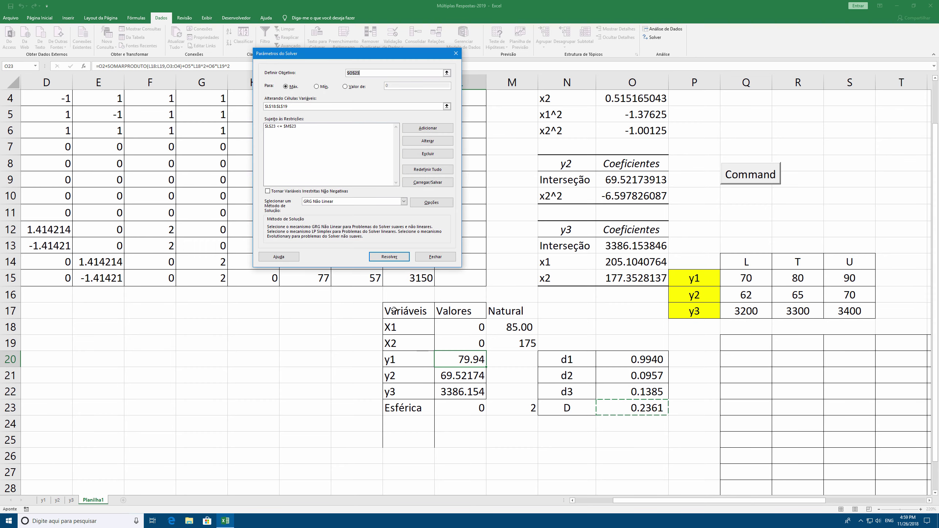
{"action": "left_click", "coordinate": [387, 258]}
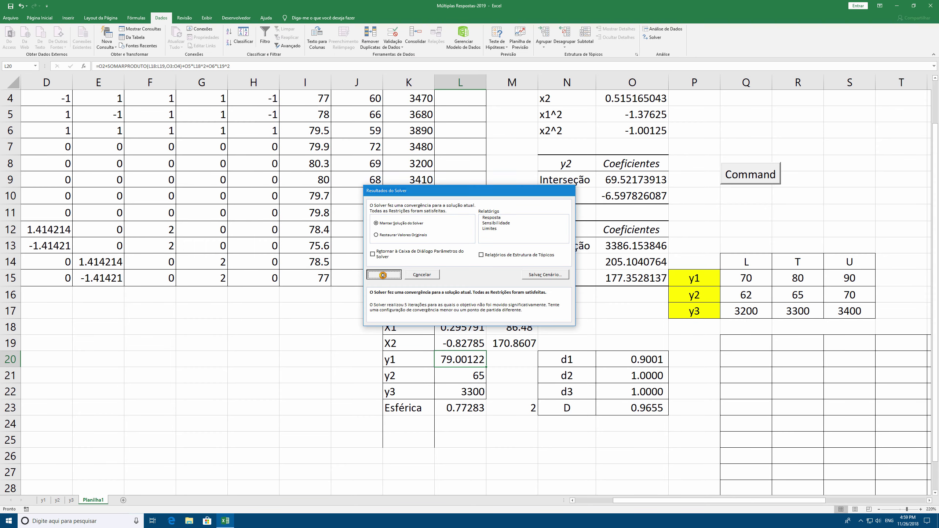
{"action": "left_click", "coordinate": [384, 274]}
{"action": "left_click", "coordinate": [458, 326]}
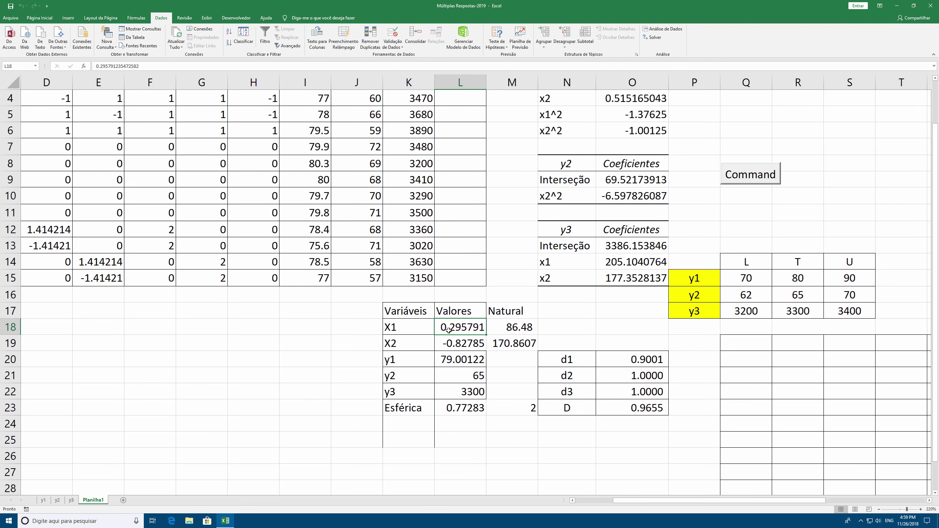
Highlight the X1 and X2 rows in K18:M19, including coded and natural values, with yellow fill
{"action": "left_click_drag", "start_coordinate": [425, 327], "coordinate": [517, 343]}
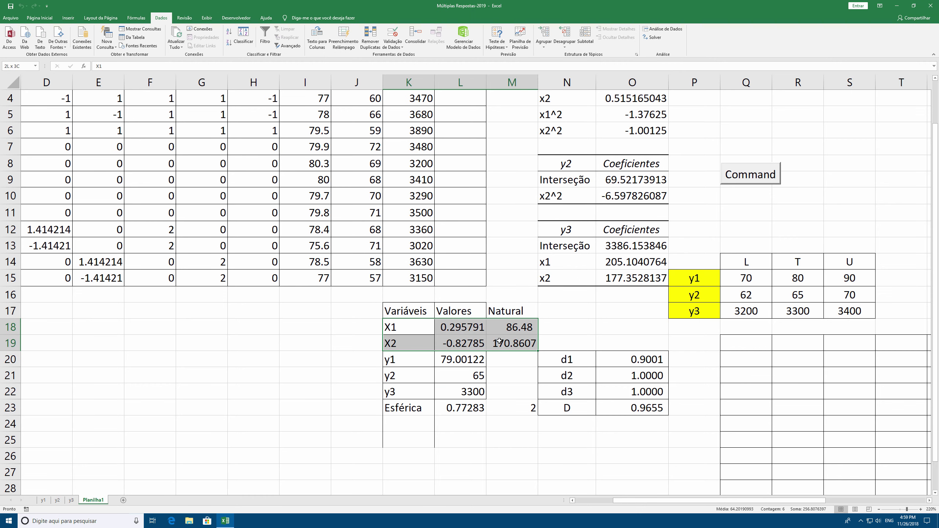
{"action": "left_click", "coordinate": [40, 18]}
{"action": "left_click", "coordinate": [125, 43]}
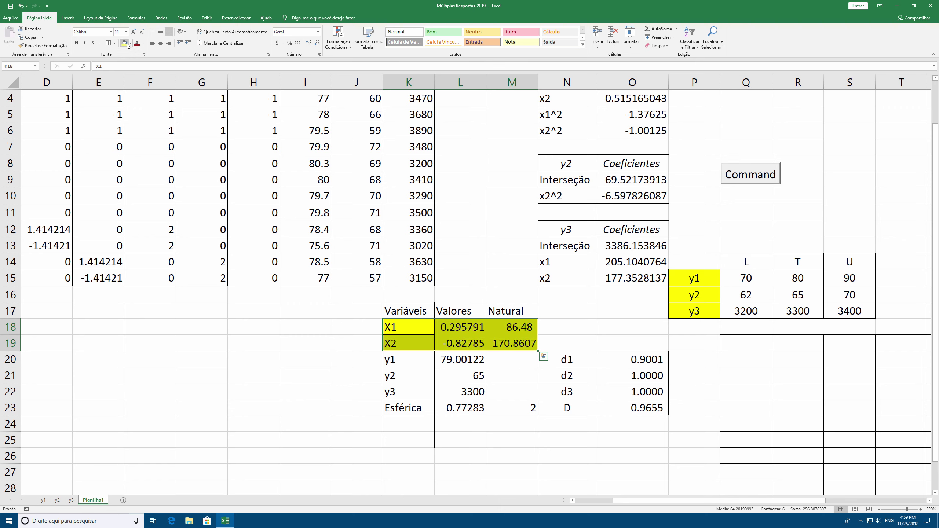
{"action": "left_click_drag", "start_coordinate": [500, 307], "coordinate": [497, 335]}
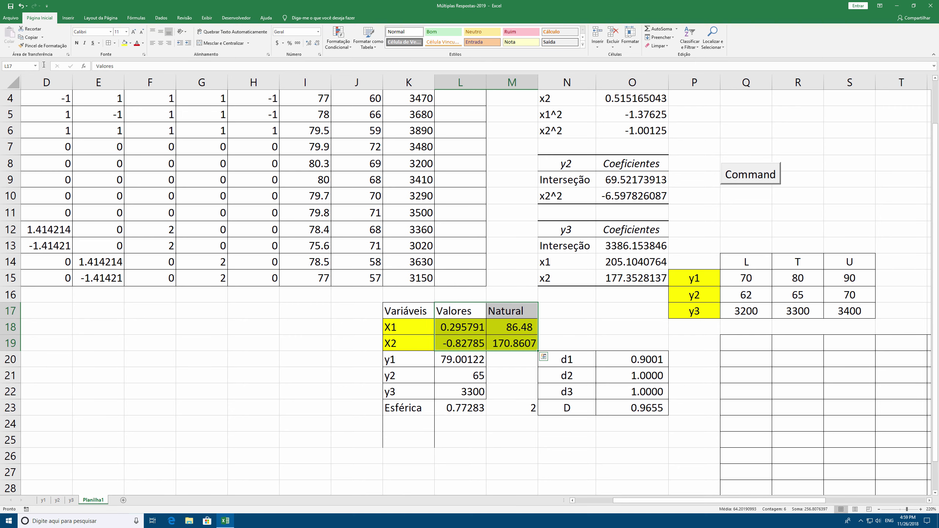
{"action": "left_click", "coordinate": [565, 357]}
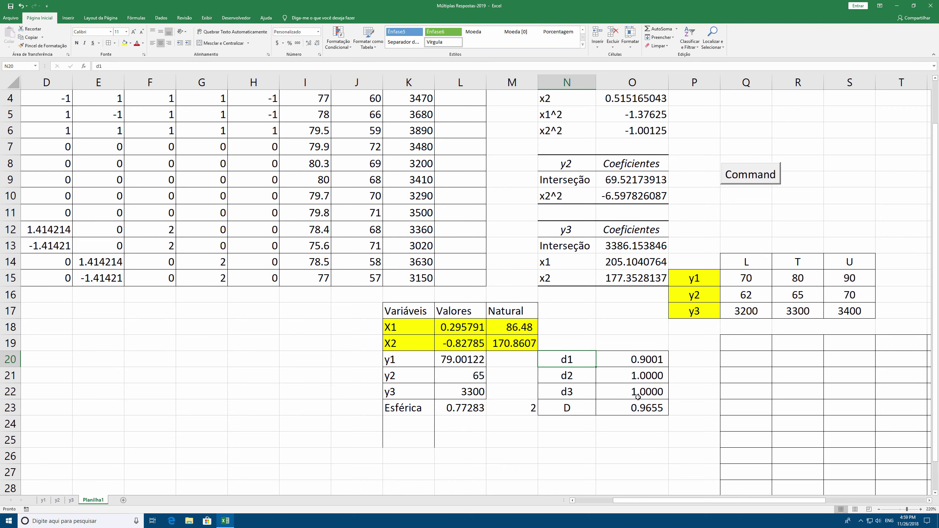
Highlight the overall desirability D label and value in N23:O23 with yellow fill
{"action": "left_click_drag", "start_coordinate": [590, 411], "coordinate": [637, 410]}
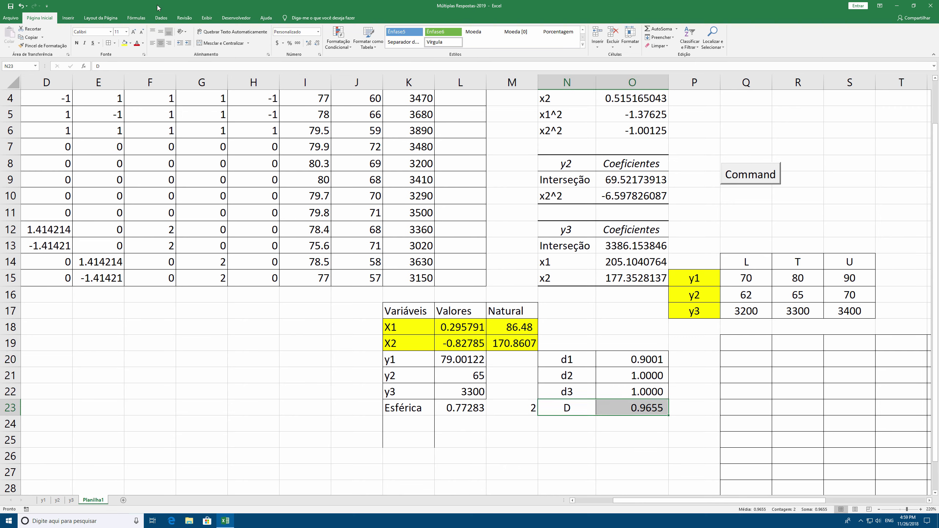
{"action": "left_click", "coordinate": [124, 43]}
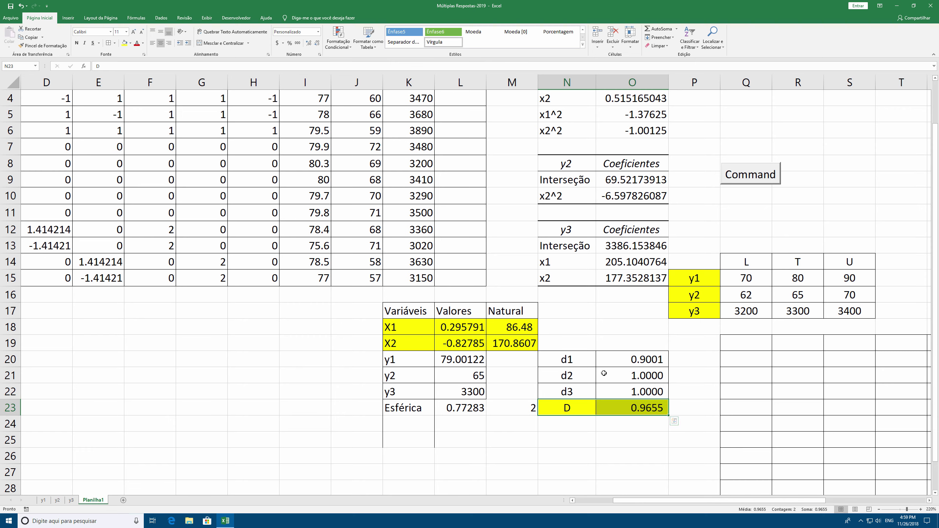
{"action": "left_click", "coordinate": [590, 374]}
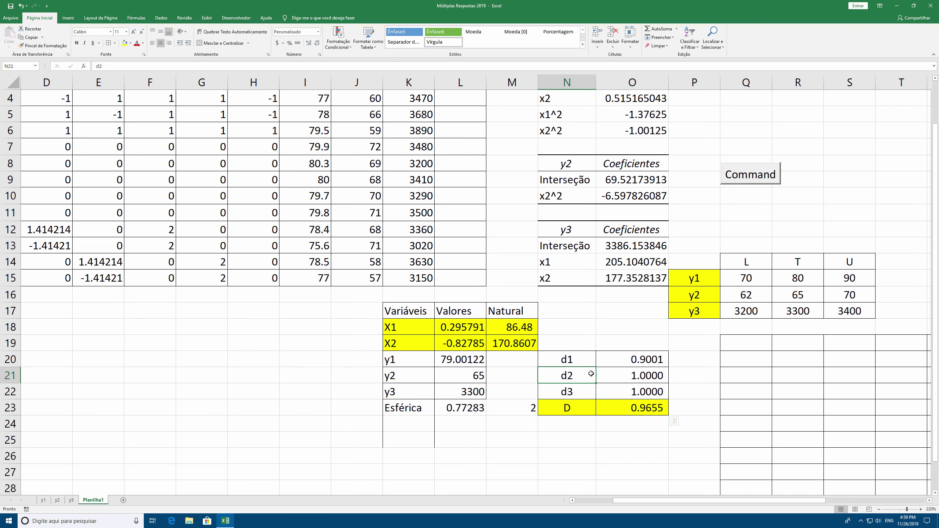
Examine the d2 and d3 desirabilities, the y1 response and the overall desirability formula in O23
{"action": "left_click", "coordinate": [580, 391]}
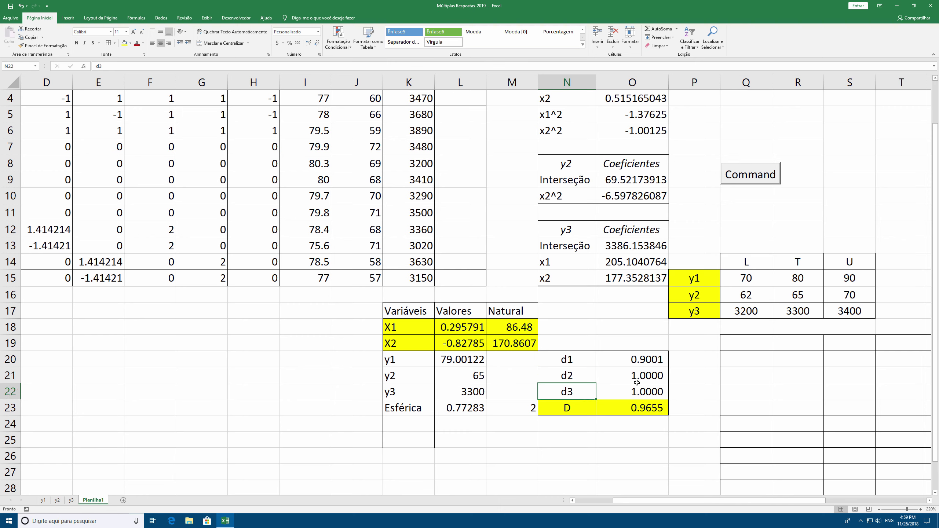
{"action": "left_click_drag", "start_coordinate": [637, 375], "coordinate": [641, 388]}
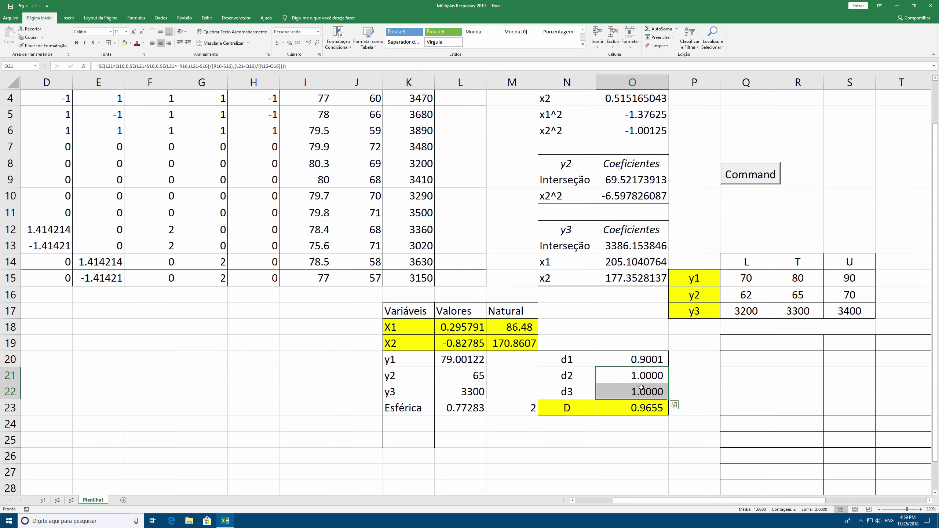
{"action": "left_click", "coordinate": [453, 360]}
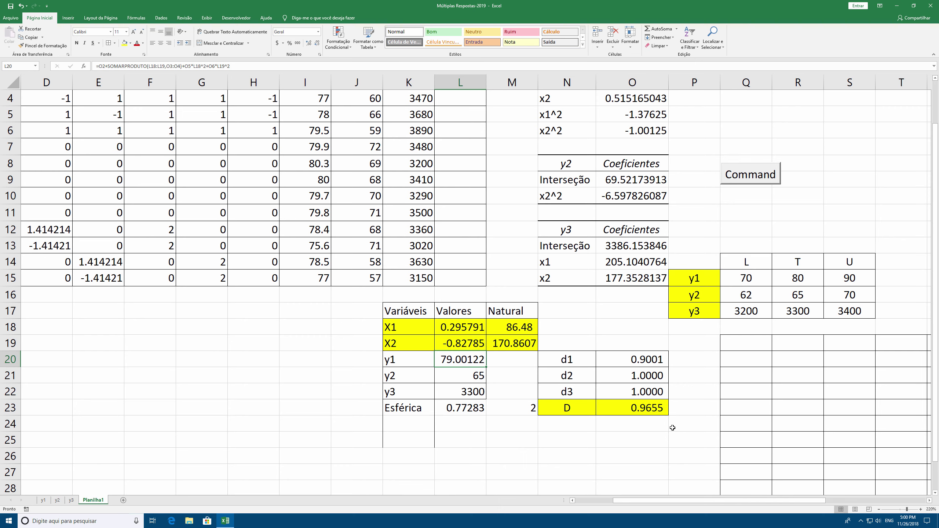
{"action": "double_click", "coordinate": [626, 410]}
{"action": "left_click", "coordinate": [636, 408]}
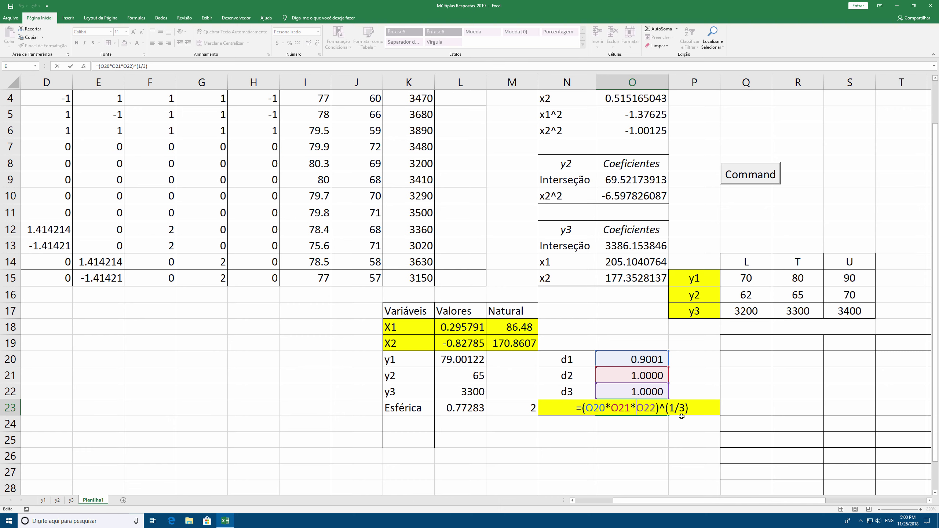
{"action": "key", "text": "ctrl+Return"}
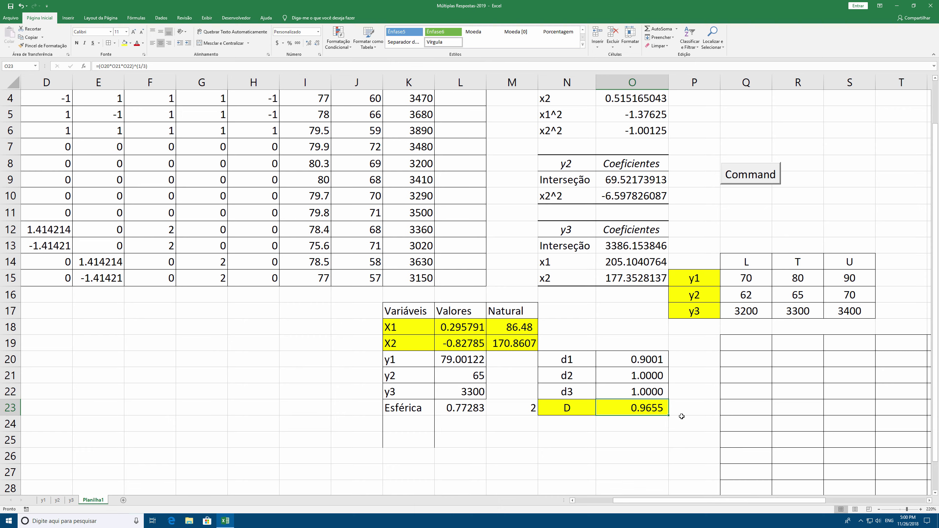
Set the coded starting values in L18:L19 to -1 for X1 and 1 for X2
{"action": "left_click", "coordinate": [467, 331]}
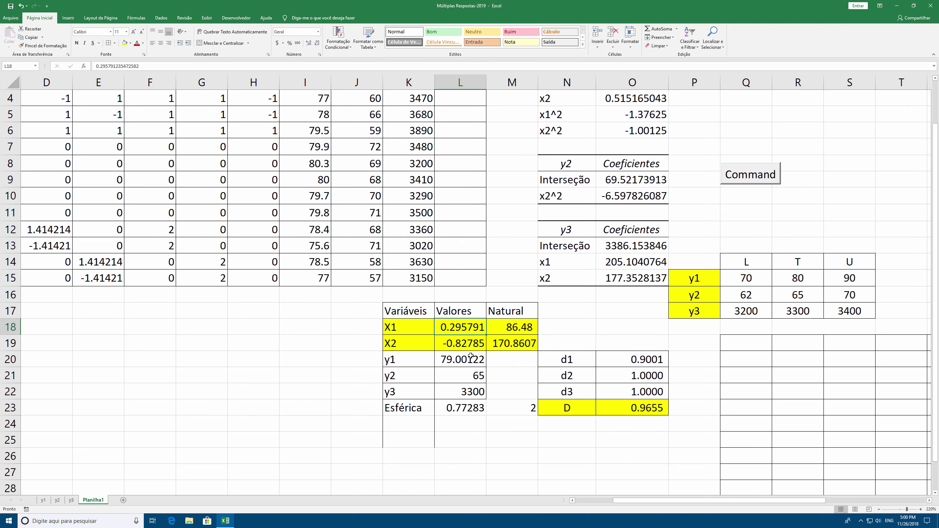
{"action": "type", "text": "-1"}
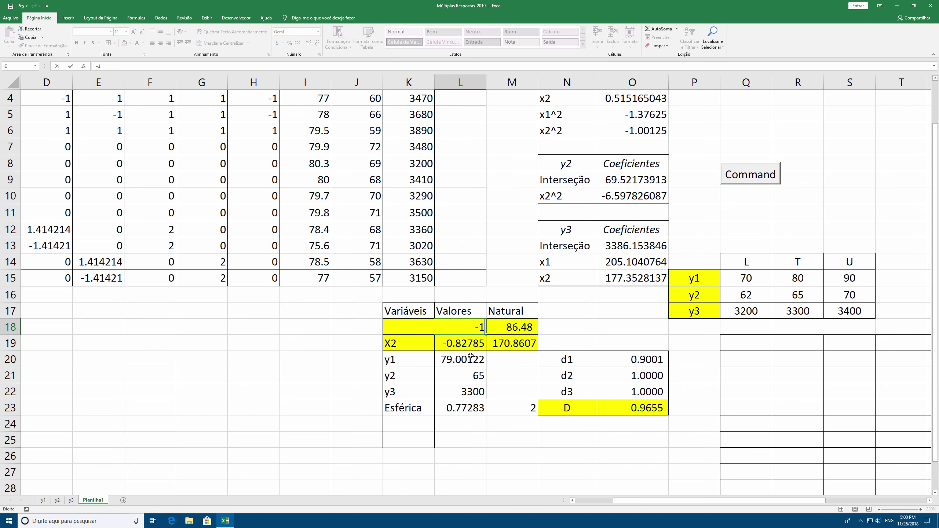
{"action": "key", "text": "Return"}
{"action": "type", "text": "1"}
{"action": "key", "text": "Return"}
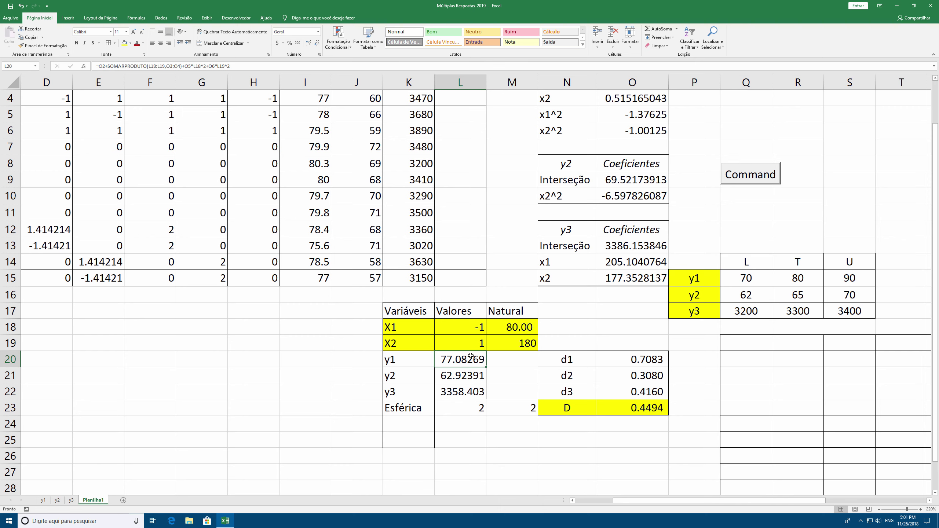
{"action": "mouse_move", "coordinate": [469, 329]}
{"action": "left_mouse_down"}
{"action": "mouse_move", "coordinate": [470, 341]}
{"action": "mouse_move", "coordinate": [459, 337]}
{"action": "left_mouse_up"}
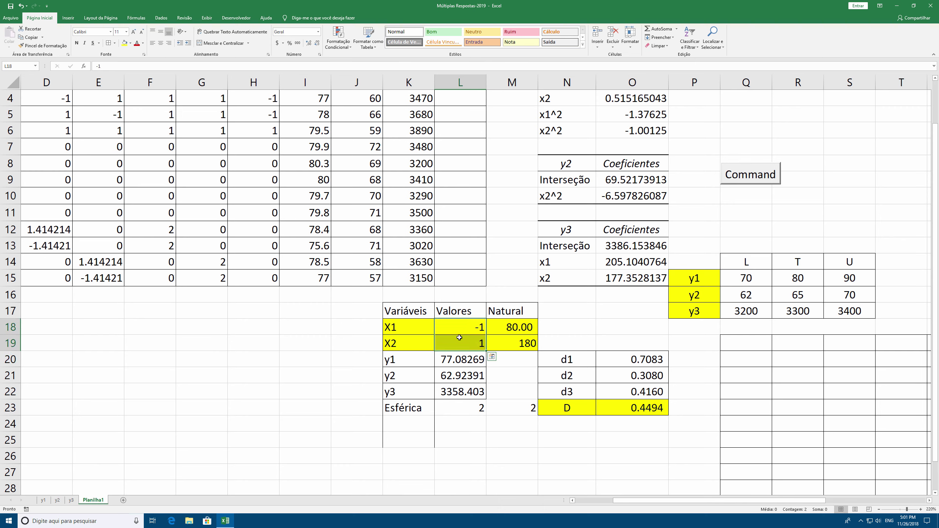
{"action": "left_click", "coordinate": [455, 328]}
{"action": "left_click", "coordinate": [459, 345]}
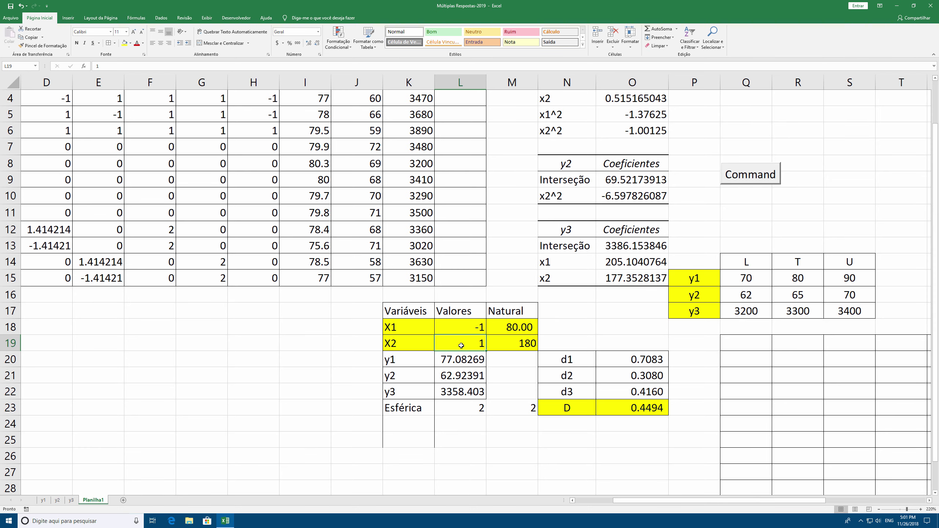
Run Solver with the existing parameters from the -1, 1 starting point and keep its solution
{"action": "key", "text": "ctrl+Left"}
{"action": "left_click", "coordinate": [740, 513]}
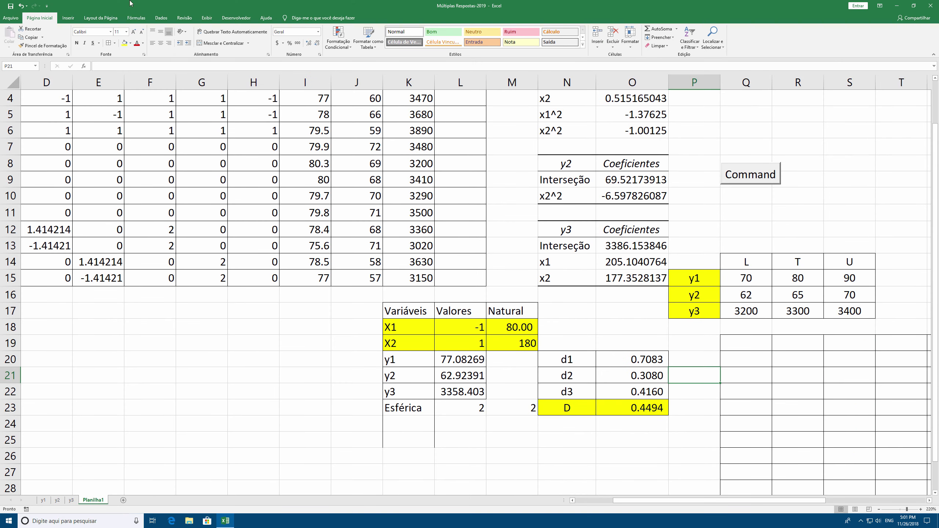
{"action": "left_click", "coordinate": [161, 17]}
{"action": "left_click", "coordinate": [654, 38]}
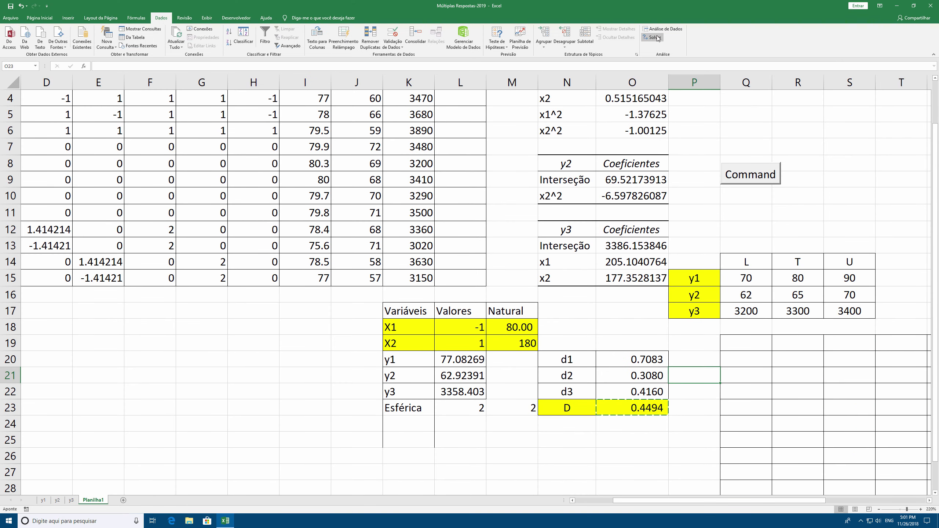
{"action": "left_click", "coordinate": [384, 259]}
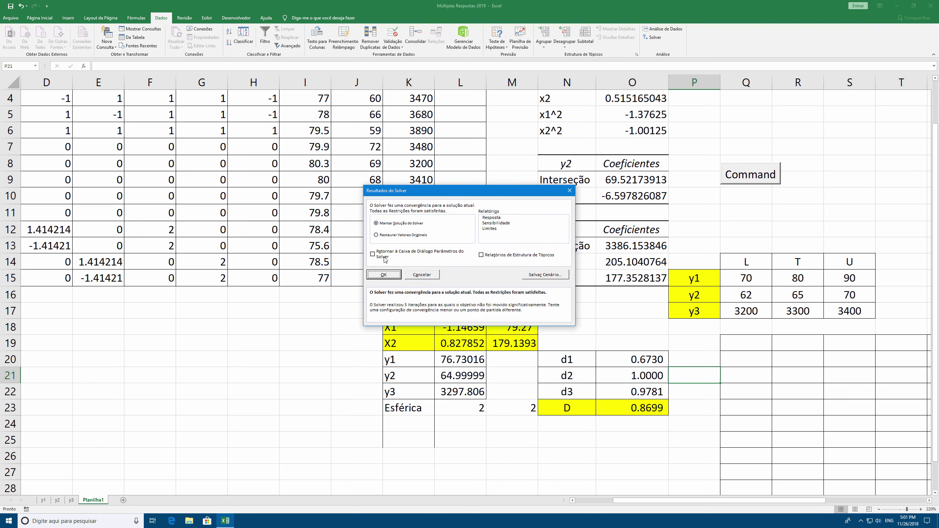
{"action": "left_click", "coordinate": [384, 274]}
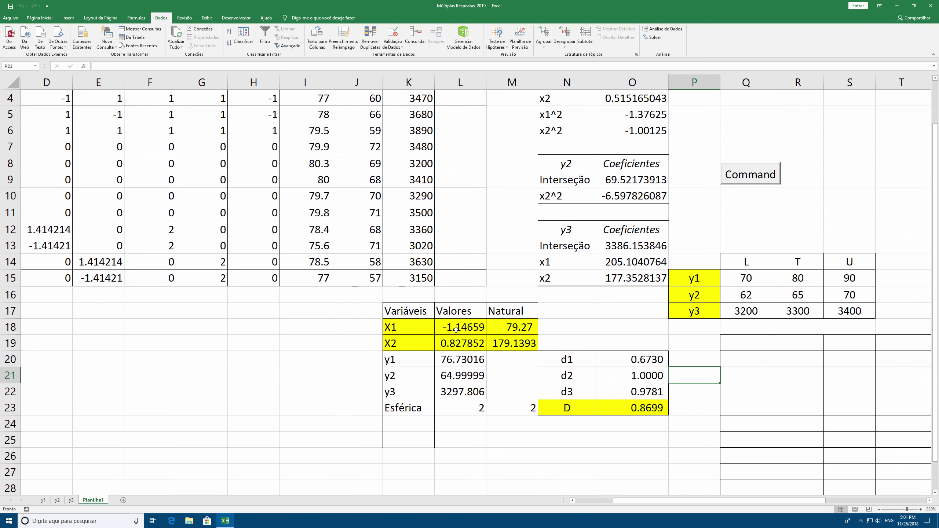
Examine the X1 and X2 solution in L18:M19 and the overall desirability in O23
{"action": "left_click_drag", "start_coordinate": [456, 329], "coordinate": [489, 341]}
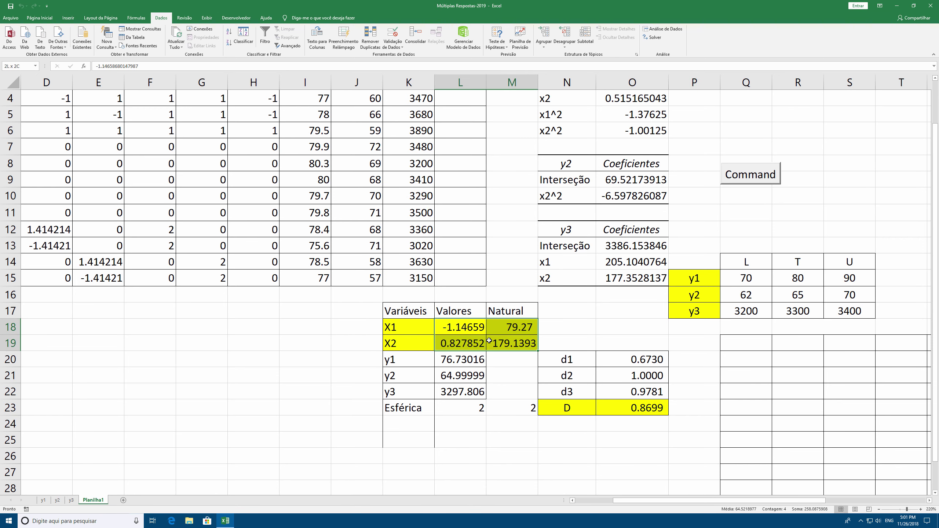
{"action": "left_click", "coordinate": [450, 346]}
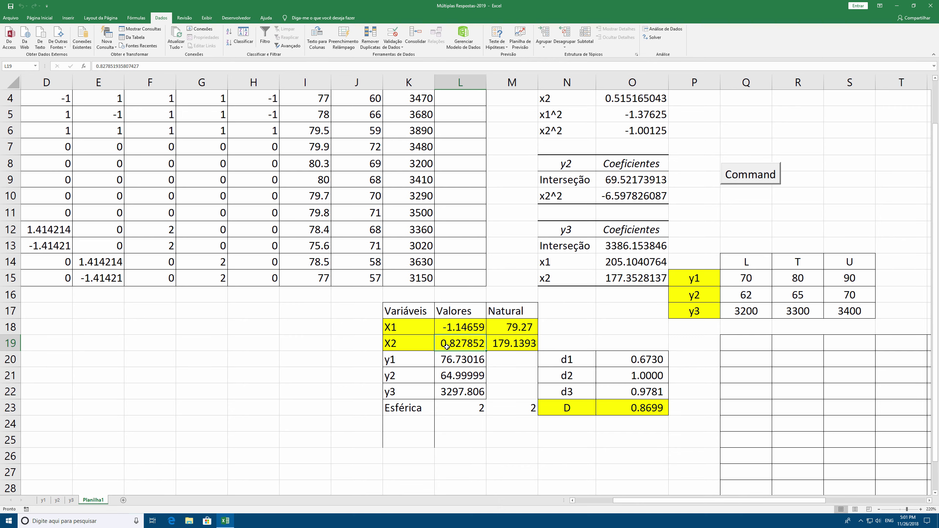
{"action": "left_click", "coordinate": [628, 410]}
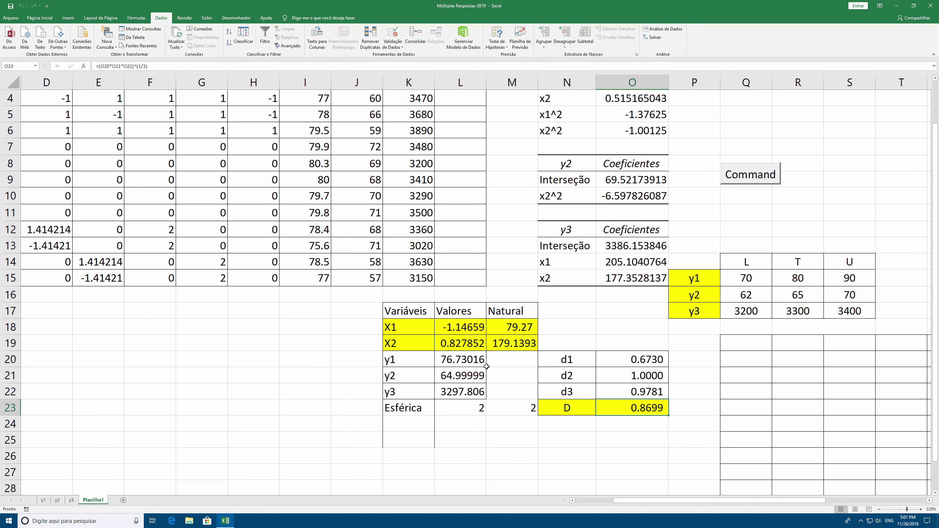
Reset X1 and X2 in L18:L19 to 0, rerun Solver with the same parameters and keep its solution
{"action": "left_click", "coordinate": [461, 332]}
{"action": "type", "text": "0"}
{"action": "key", "text": "Return"}
{"action": "type", "text": "0"}
{"action": "key", "text": "Return"}
{"action": "left_click", "coordinate": [661, 39]}
{"action": "left_click", "coordinate": [380, 258]}
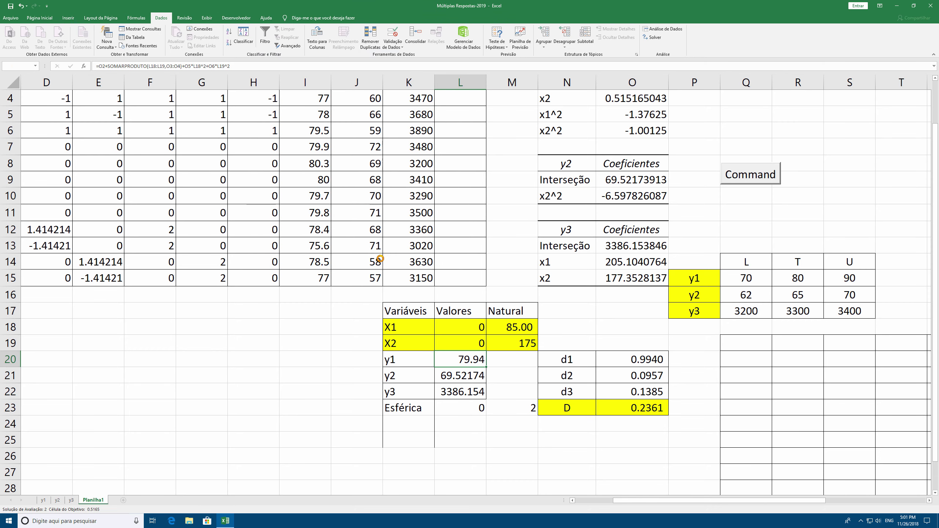
{"action": "left_click", "coordinate": [377, 277]}
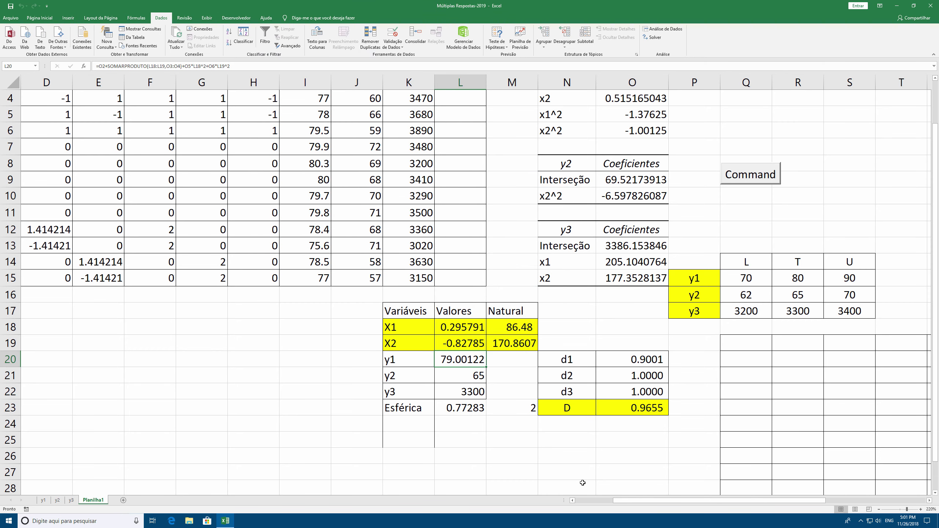
Set both X1 and X2 in L18:L19 to 0.5 and check the d3 desirability in O22
{"action": "left_click", "coordinate": [466, 329]}
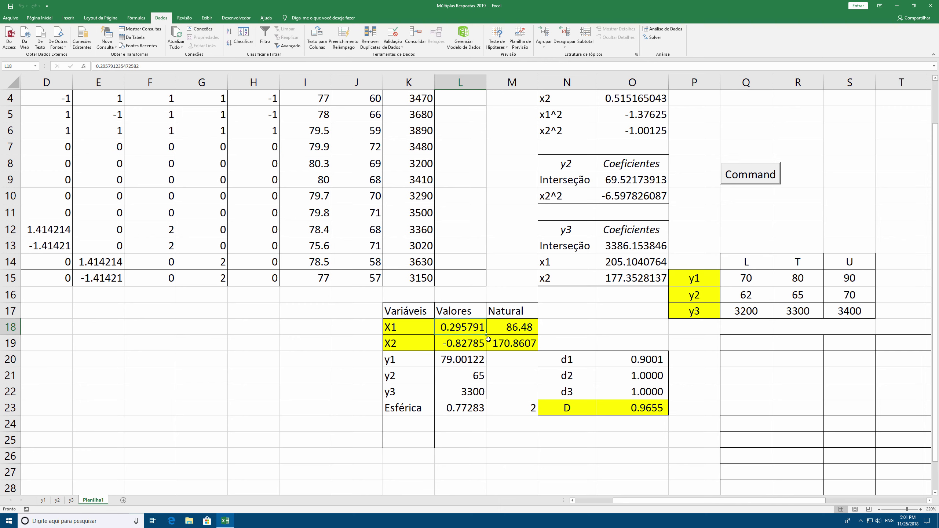
{"action": "type", "text": "0"}
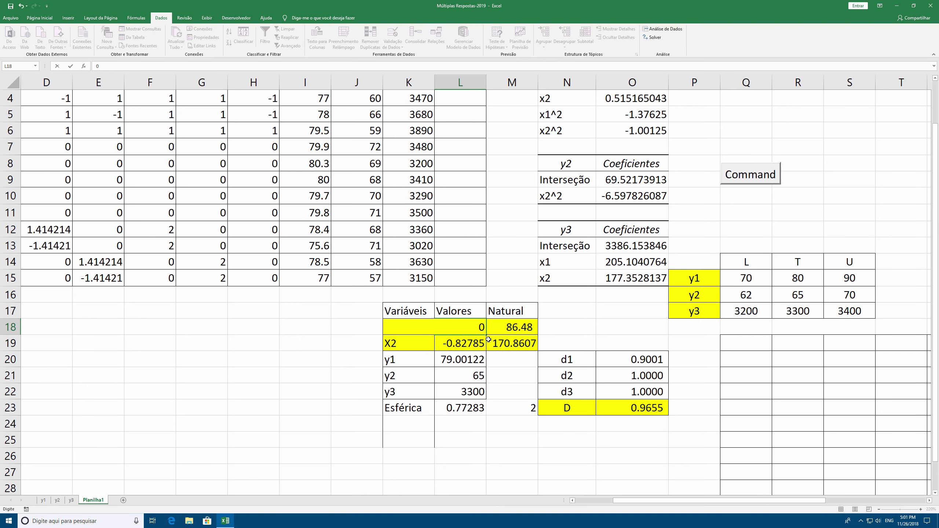
{"action": "type", "text": ".5"}
{"action": "key", "text": "Return"}
{"action": "type", "text": "0,"}
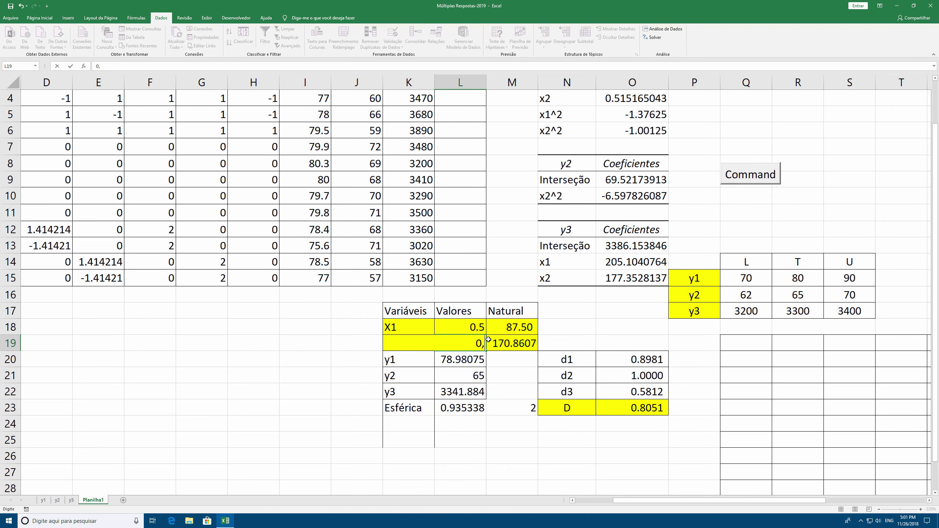
{"action": "type", "text": "5"}
{"action": "key", "text": "Return"}
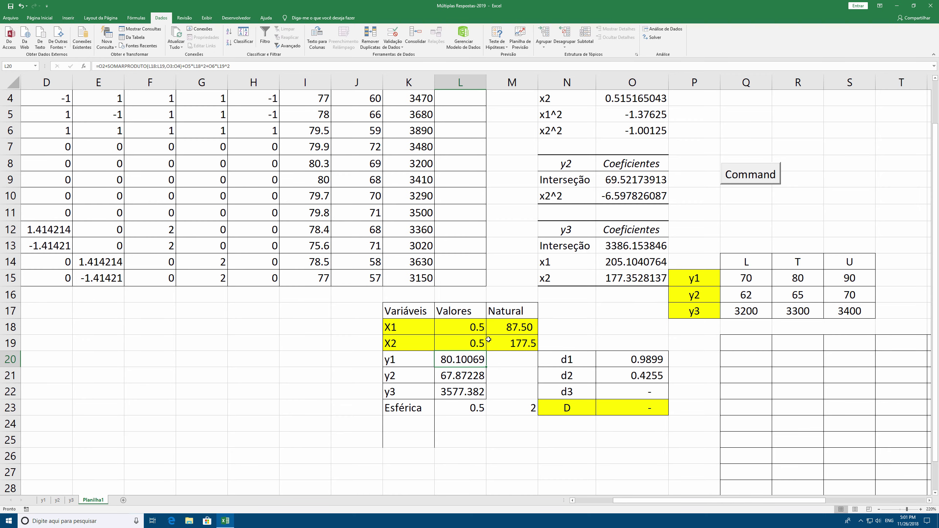
{"action": "scroll", "coordinate": [488, 340], "scroll_direction": "left", "scroll_amount": 3}
{"action": "scroll", "coordinate": [538, 364], "scroll_direction": "right", "scroll_amount": 2}
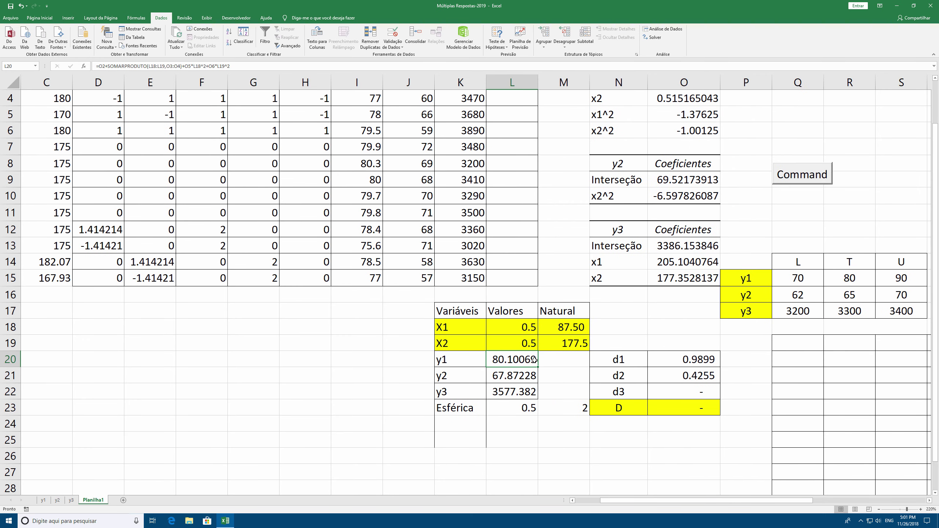
{"action": "scroll", "coordinate": [537, 364], "scroll_direction": "right", "scroll_amount": 3}
{"action": "left_click", "coordinate": [527, 391]}
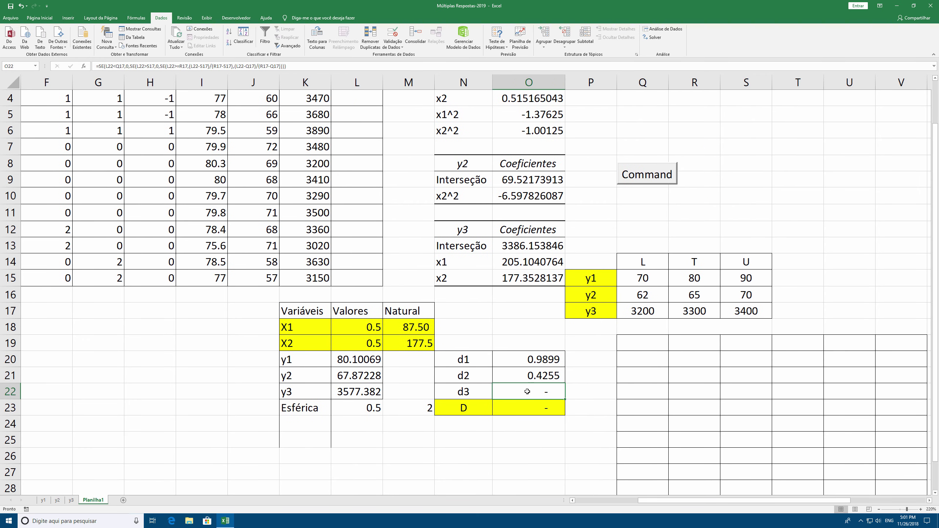
Change X2 in L19 and X1 in L18 to -0.5 each and check d3 in O22
{"action": "double_click", "coordinate": [365, 343]}
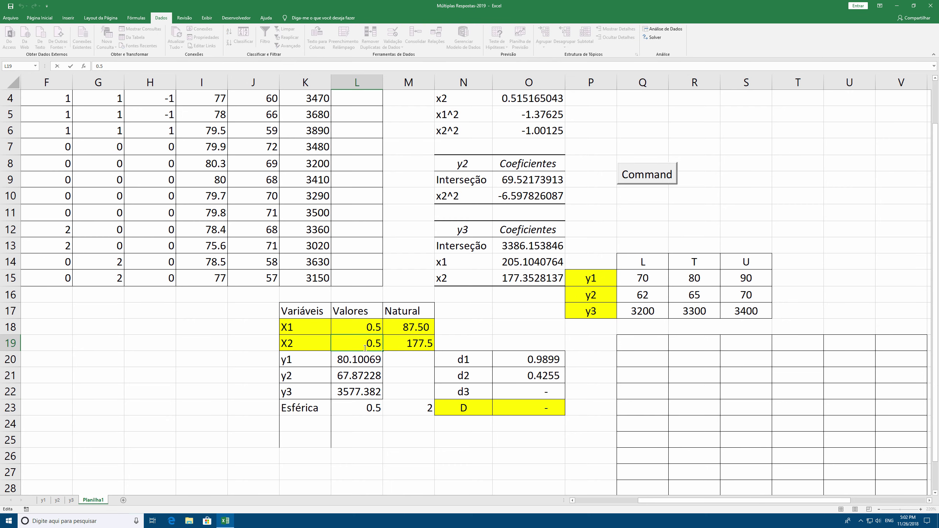
{"action": "type", "text": "-"}
{"action": "key", "text": "Return"}
{"action": "left_click", "coordinate": [366, 337]}
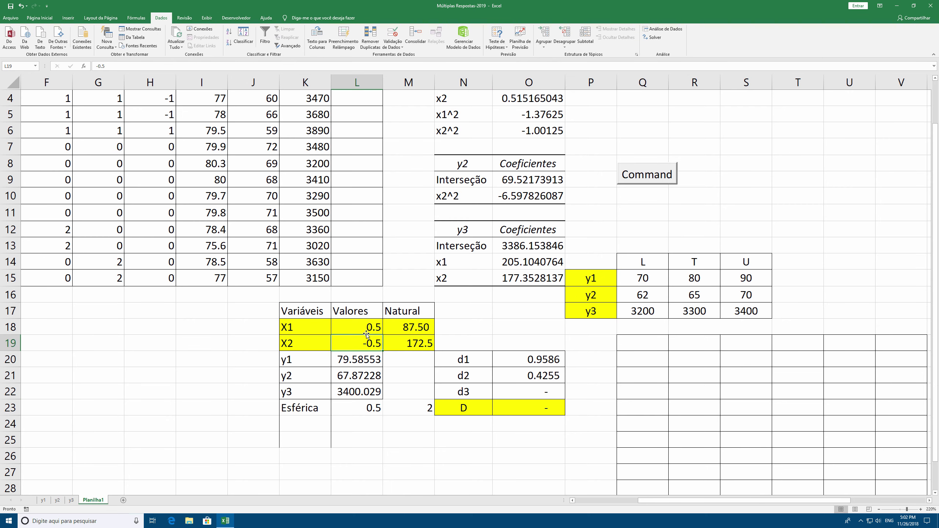
{"action": "left_click", "coordinate": [370, 326]}
{"action": "type", "text": "-0.5"}
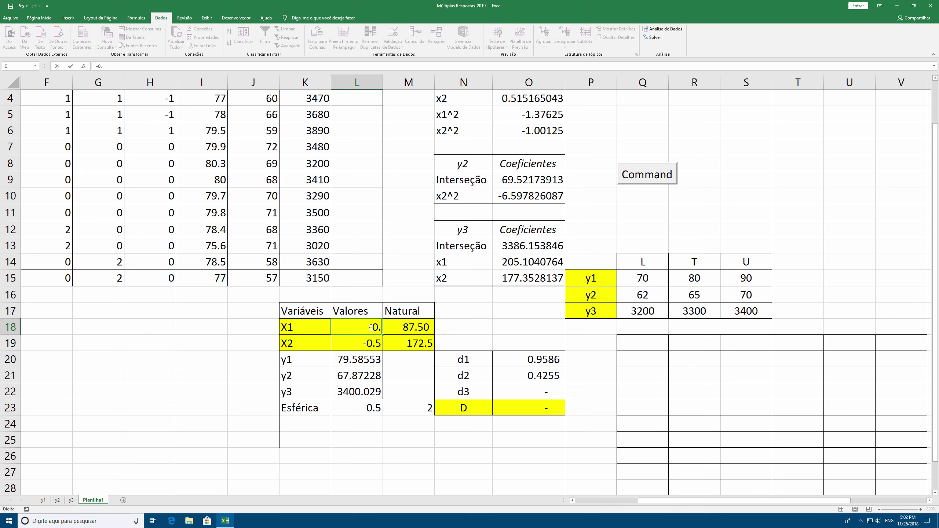
{"action": "key", "text": "Return"}
{"action": "double_click", "coordinate": [522, 388]}
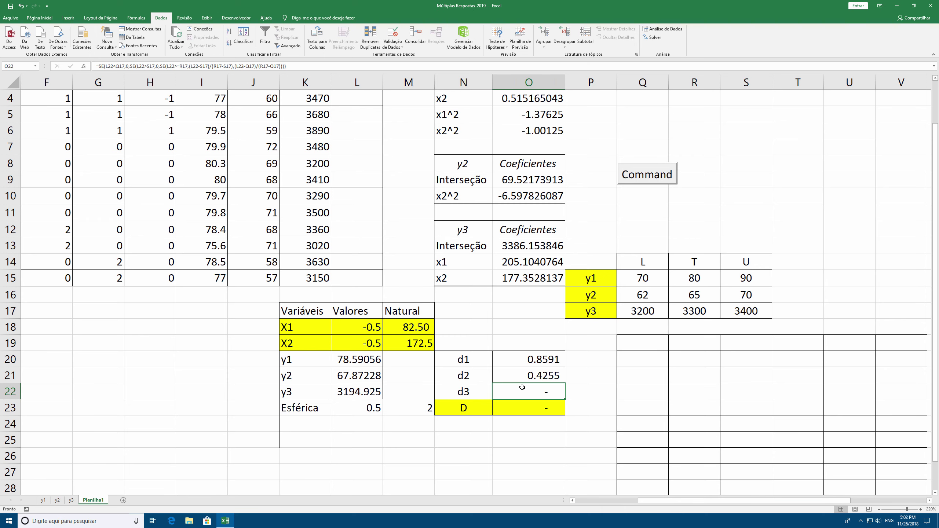
Set X2 in L19 to 1
{"action": "left_click", "coordinate": [368, 343]}
{"action": "type", "text": "1"}
{"action": "key", "text": "Return"}
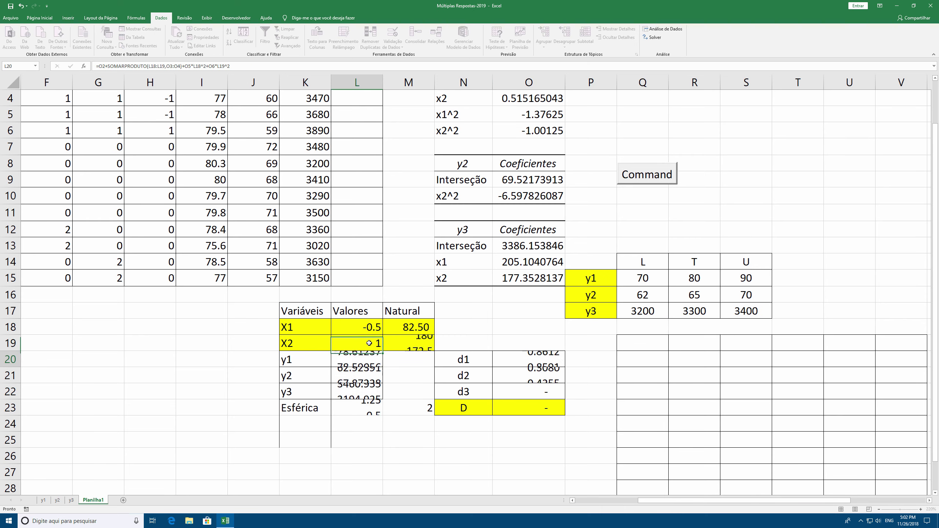
Set both X1 and X2 in L18:L19 to 0.2
{"action": "left_click", "coordinate": [371, 330]}
{"action": "type", "text": "0.2"}
{"action": "key", "text": "Return"}
{"action": "type", "text": "0.2"}
{"action": "key", "text": "Return"}
Change X2 in L19 to -0.2
{"action": "left_click", "coordinate": [369, 344]}
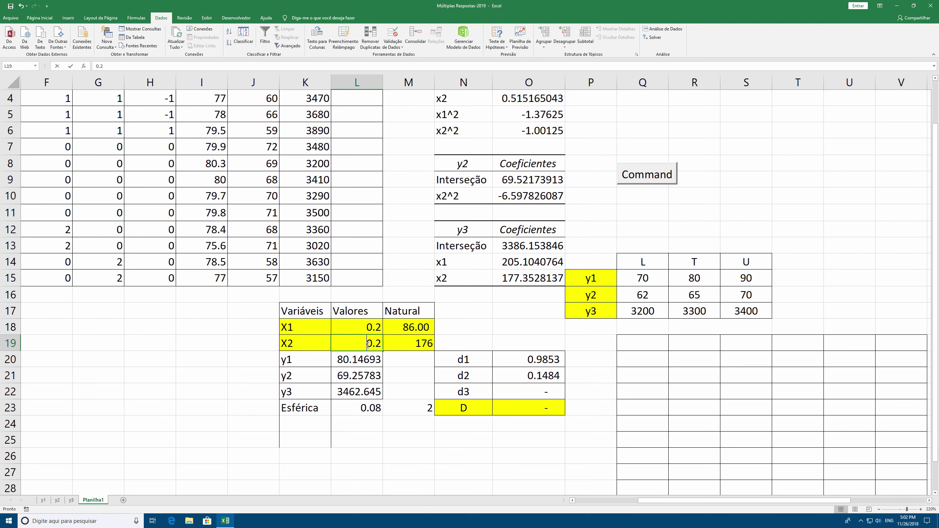
{"action": "double_click", "coordinate": [367, 343]}
{"action": "type", "text": "-"}
{"action": "key", "text": "Return"}
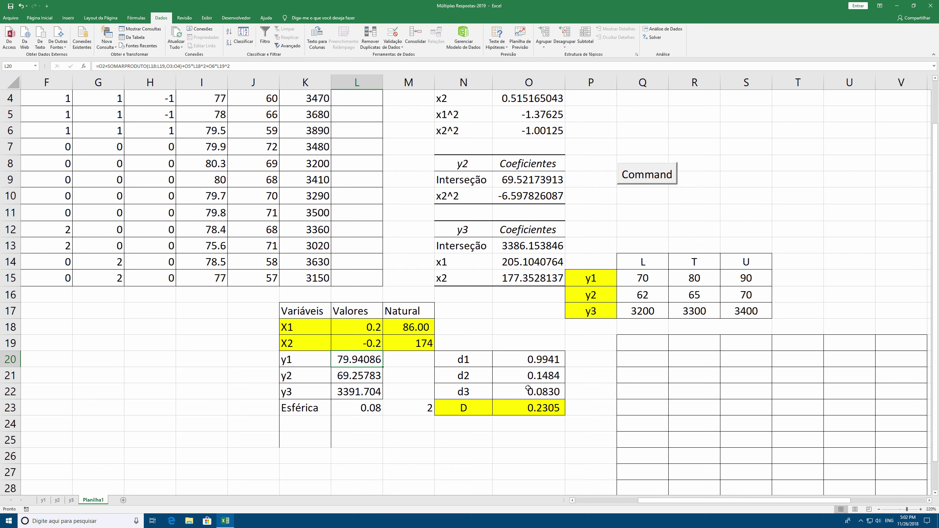
Review the starting point X1 = 0.2, X2 = -0.2 and d1 to d3, then run Solver on D from there and keep the solution
{"action": "left_click_drag", "start_coordinate": [373, 330], "coordinate": [372, 344]}
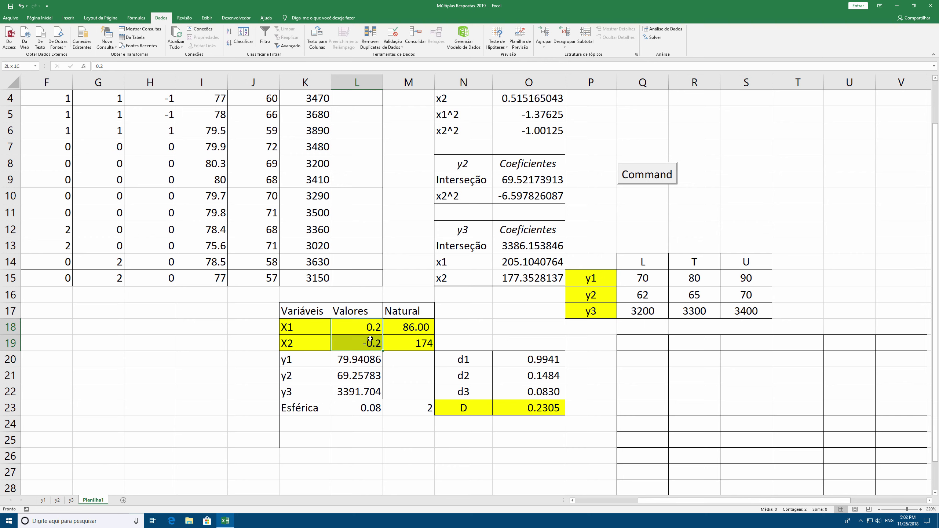
{"action": "left_click", "coordinate": [536, 392]}
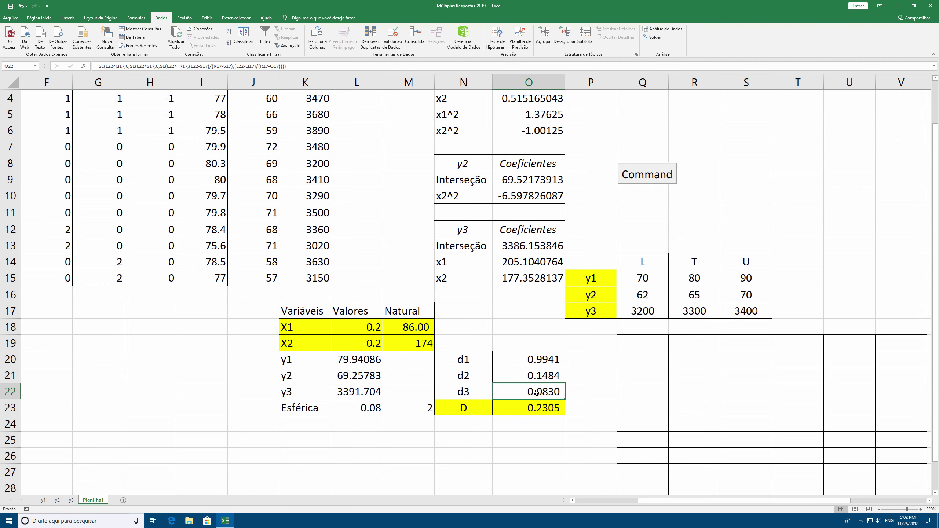
{"action": "left_click_drag", "start_coordinate": [347, 326], "coordinate": [357, 339]}
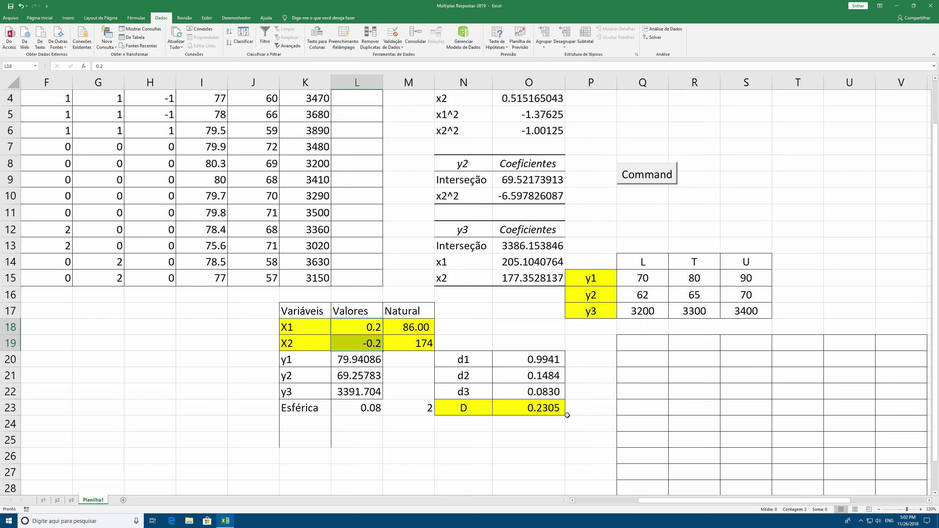
{"action": "left_click_drag", "start_coordinate": [531, 362], "coordinate": [537, 392]}
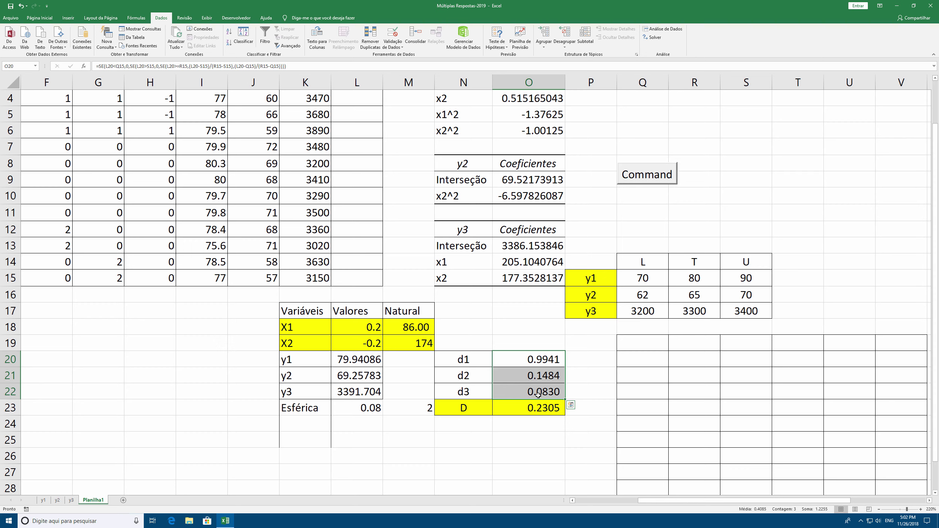
{"action": "left_click", "coordinate": [651, 39]}
{"action": "left_click", "coordinate": [397, 259]}
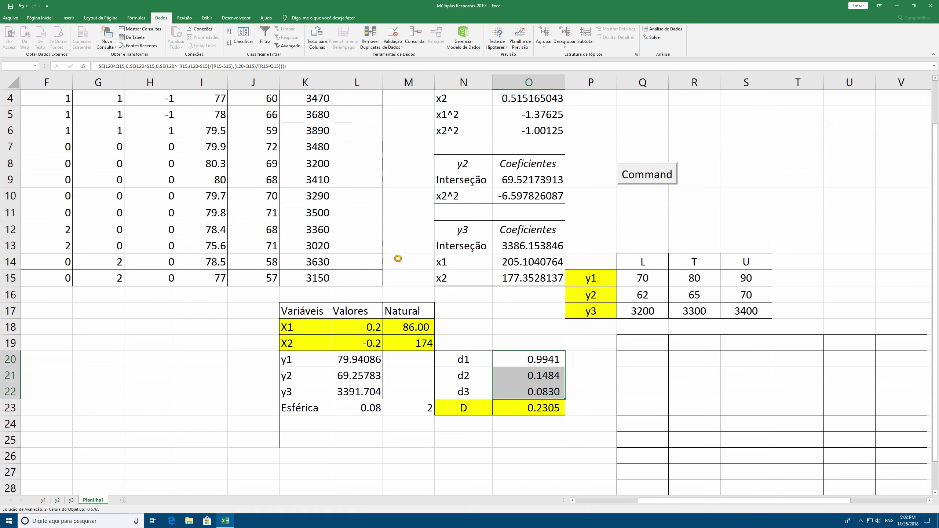
{"action": "left_click", "coordinate": [401, 277]}
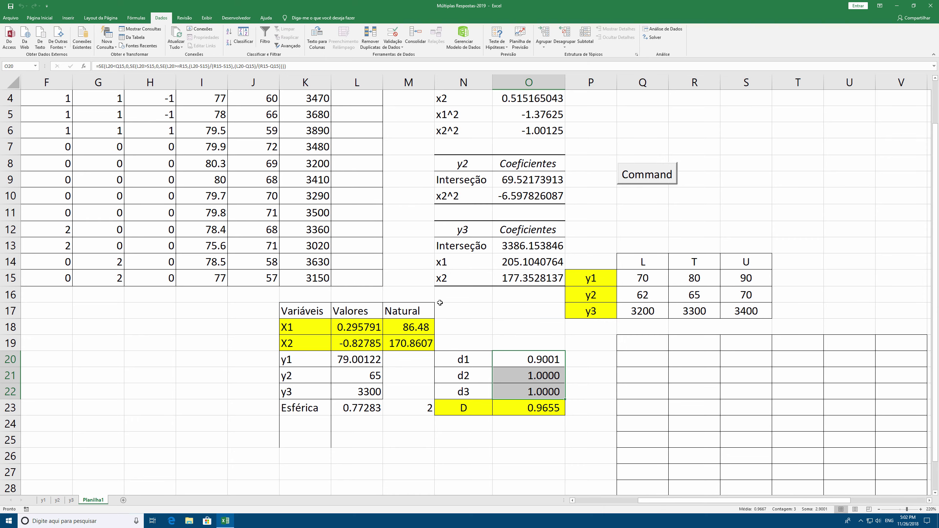
{"action": "left_click", "coordinate": [624, 459]}
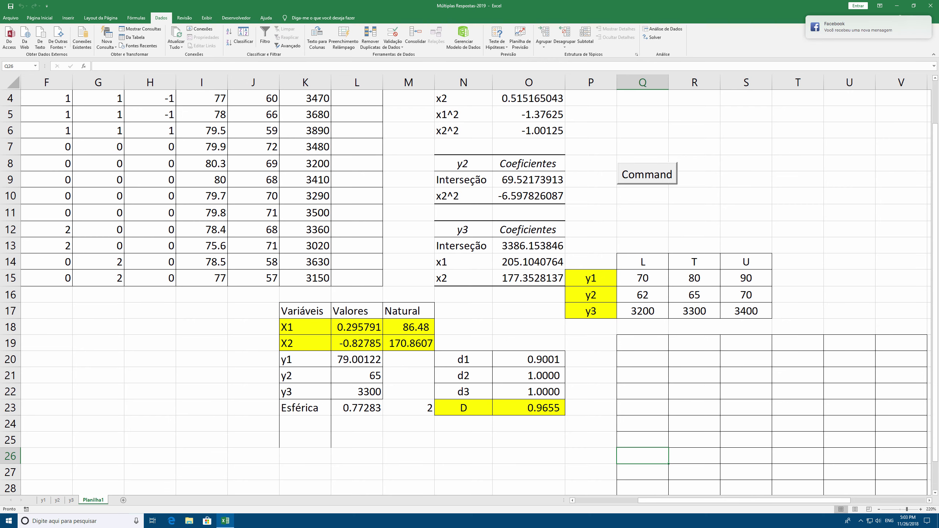
{"action": "left_click", "coordinate": [650, 445]}
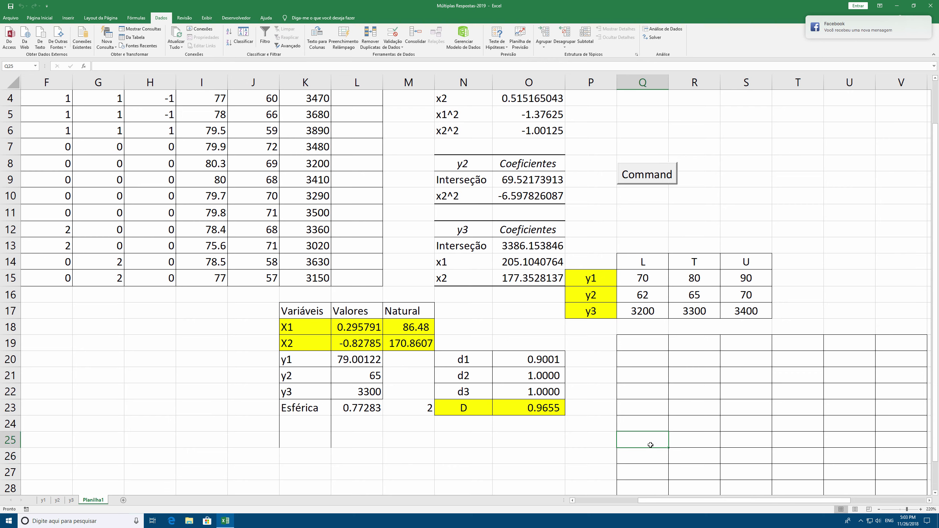